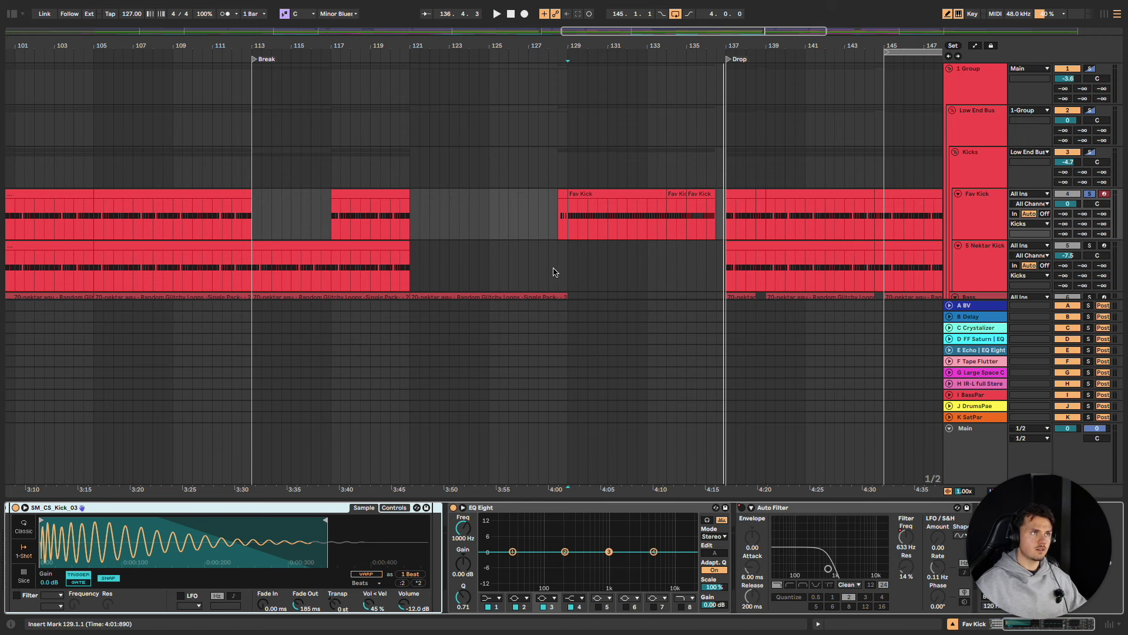
# Step: Solo the Drums group and play the arrangement from bar 129 of the break
pyautogui.scroll(-5, 554, 272)
pyautogui.click(567, 177)
pyautogui.click(1088, 164)
pyautogui.press('space')
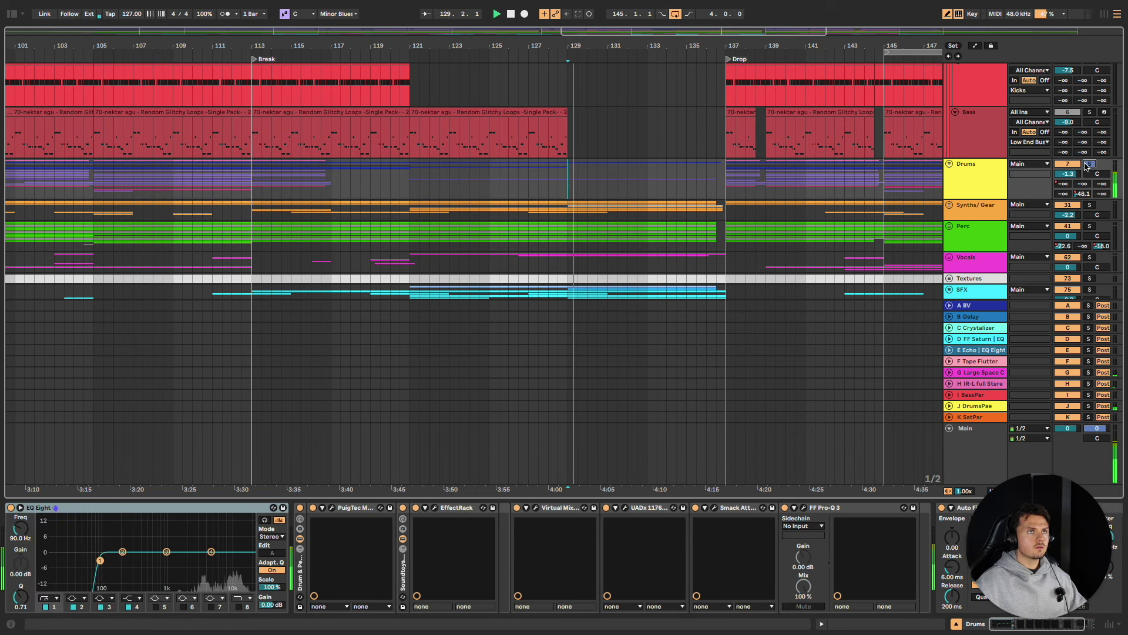
# Step: Unfold the Drums group and bring its Auto Filter into view while listening up to the drop at bar 137
pyautogui.click(949, 164)
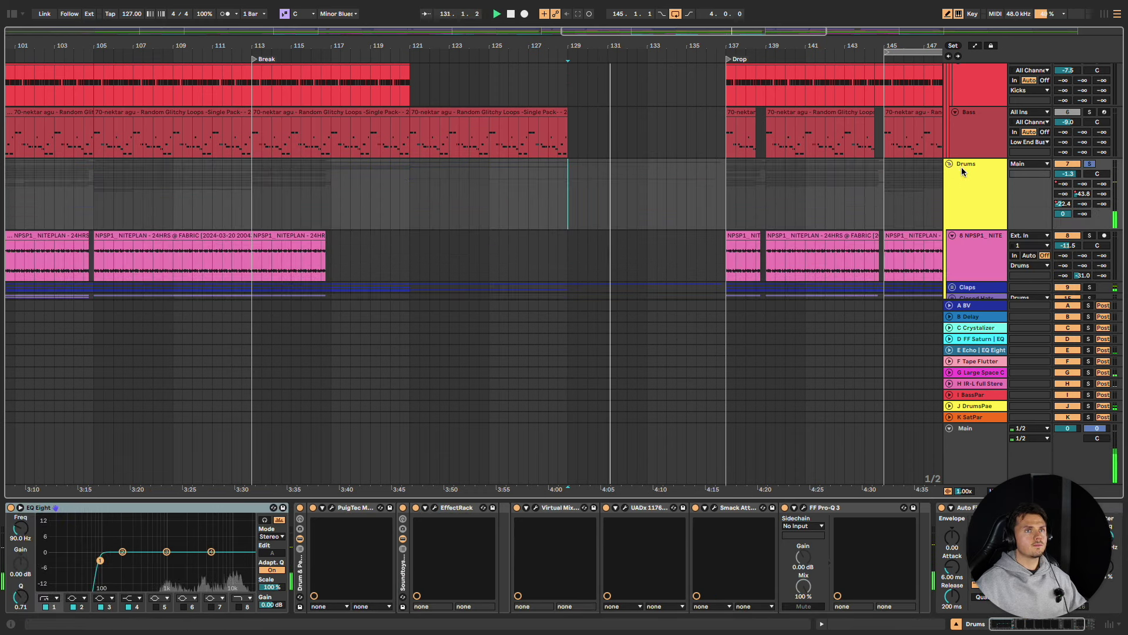
pyautogui.scroll(-2, 961, 167)
pyautogui.click(974, 156)
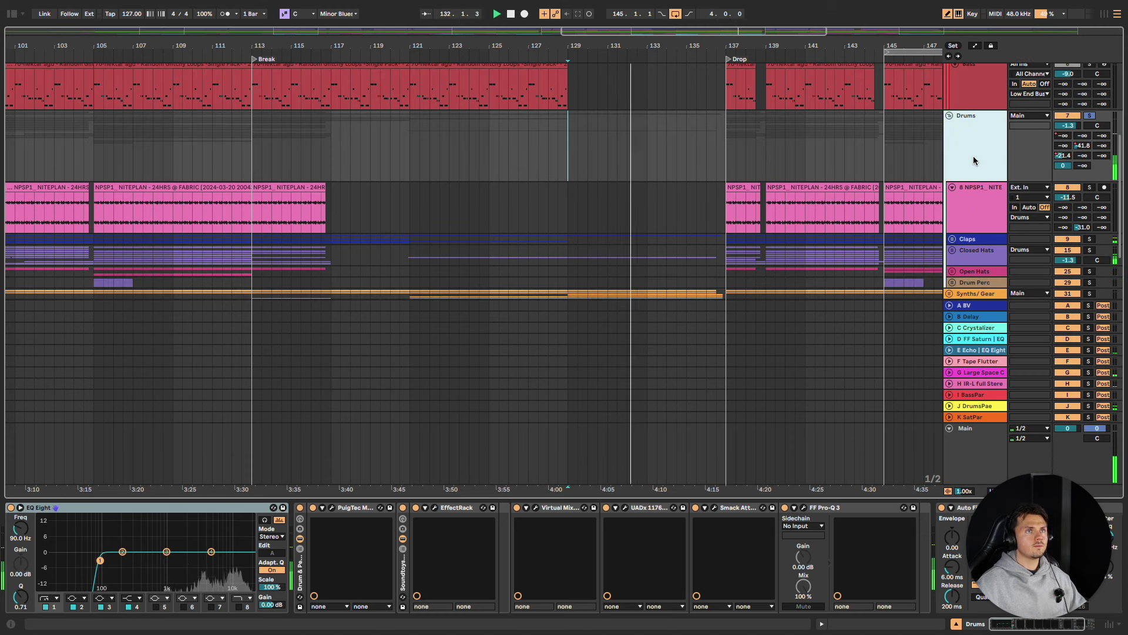
pyautogui.hscroll(4, 896, 533)
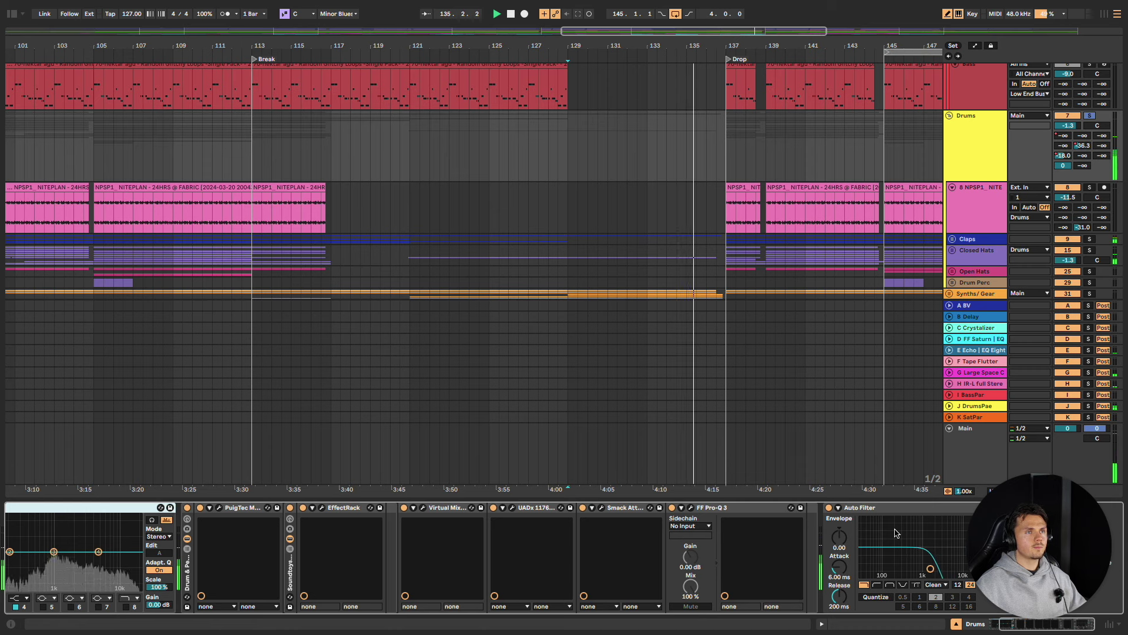
pyautogui.press('space')
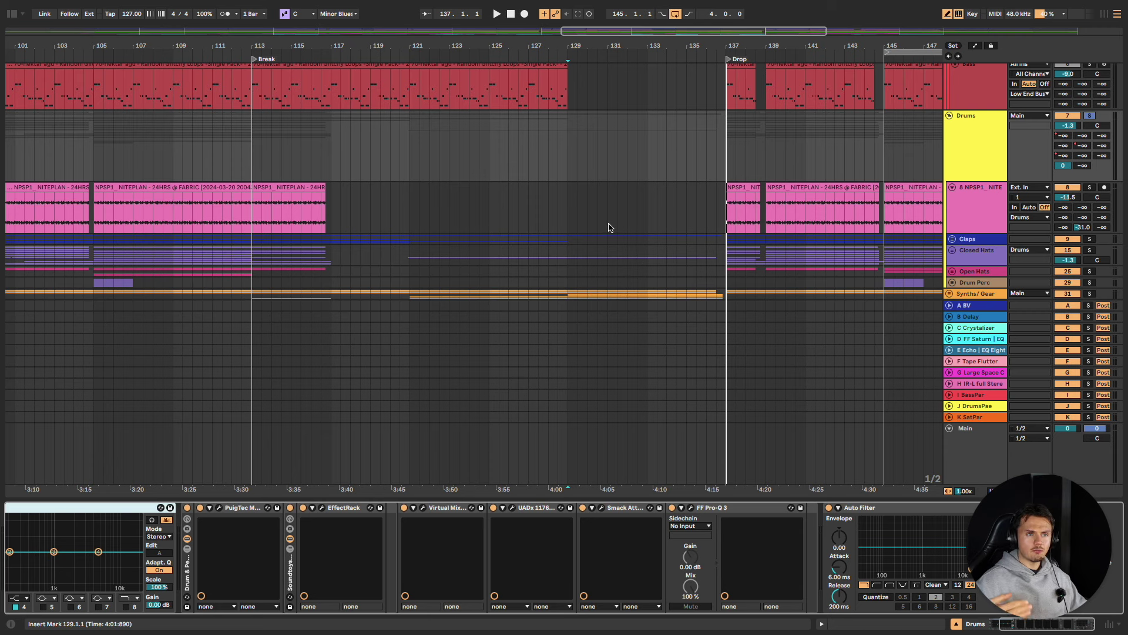
# Step: Unfold the Large Space Chorus return track and show the automation of its Room Size
pyautogui.click(980, 378)
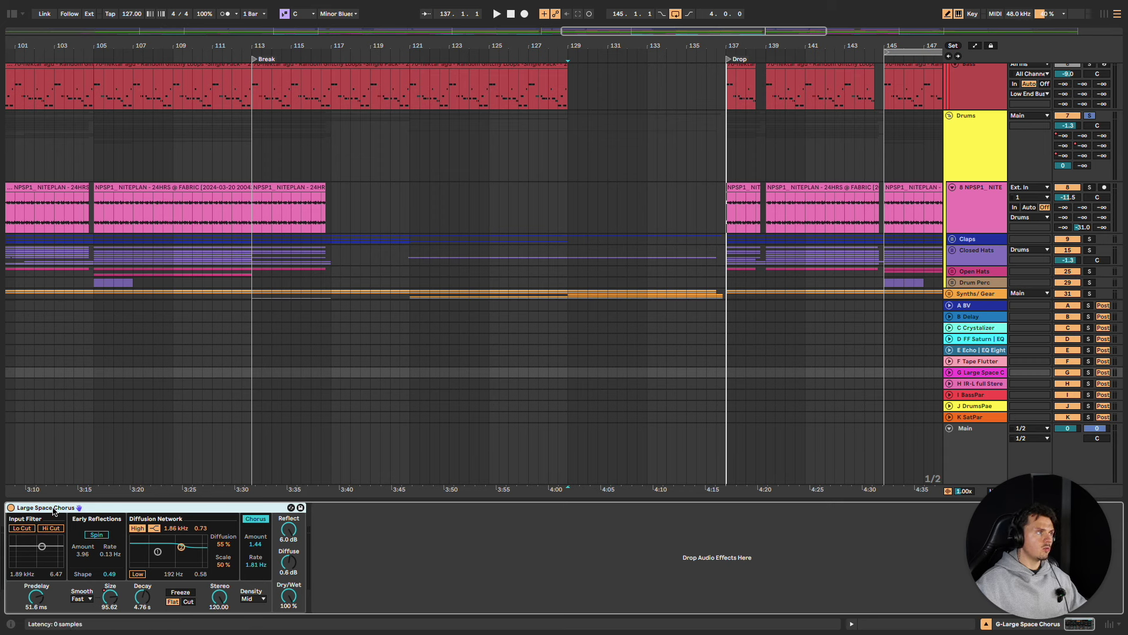
pyautogui.click(109, 598)
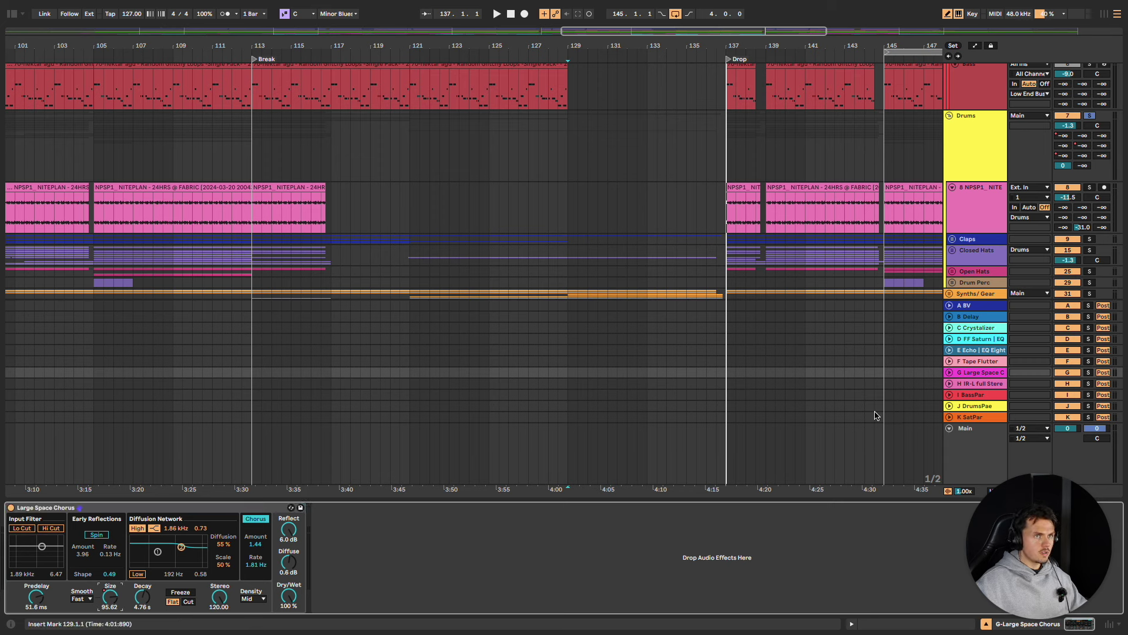
pyautogui.click(954, 376)
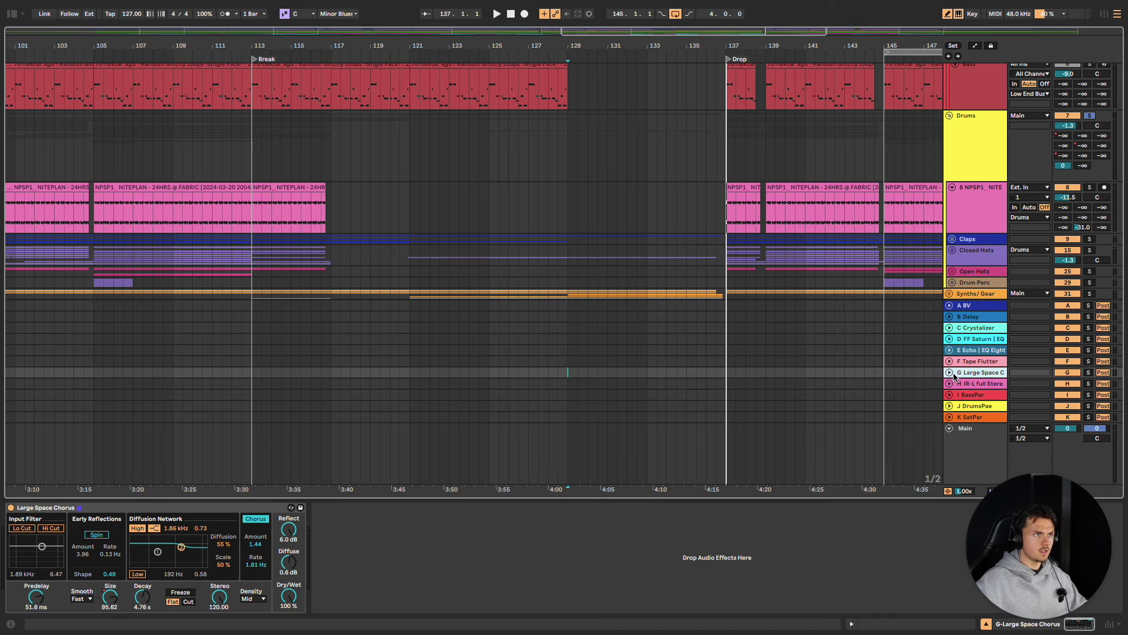
pyautogui.click(949, 373)
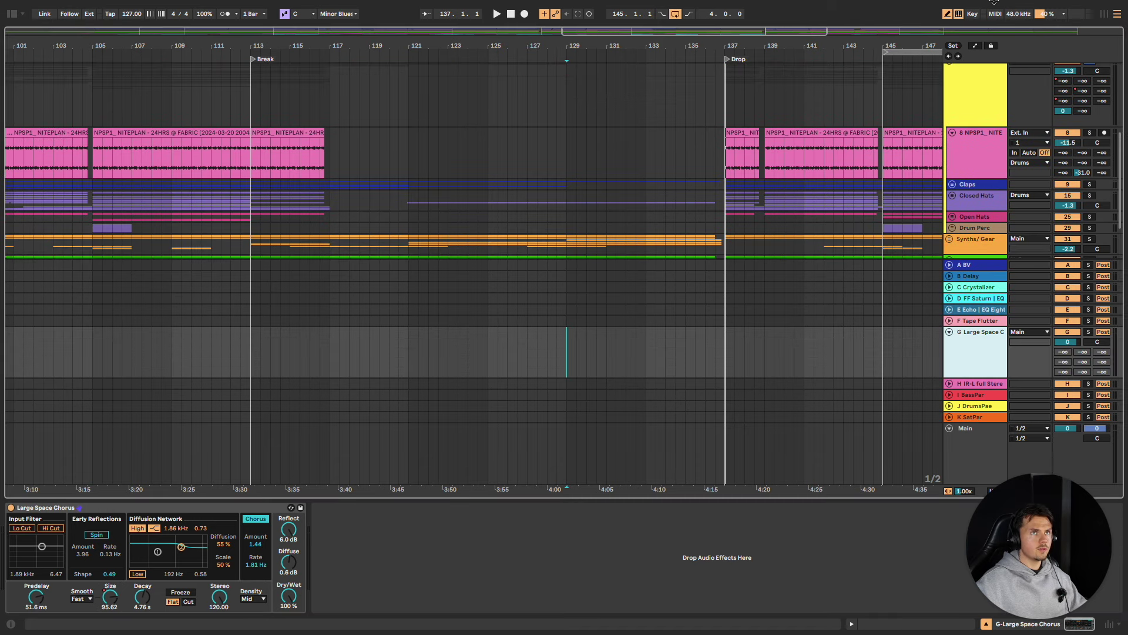
pyautogui.click(976, 46)
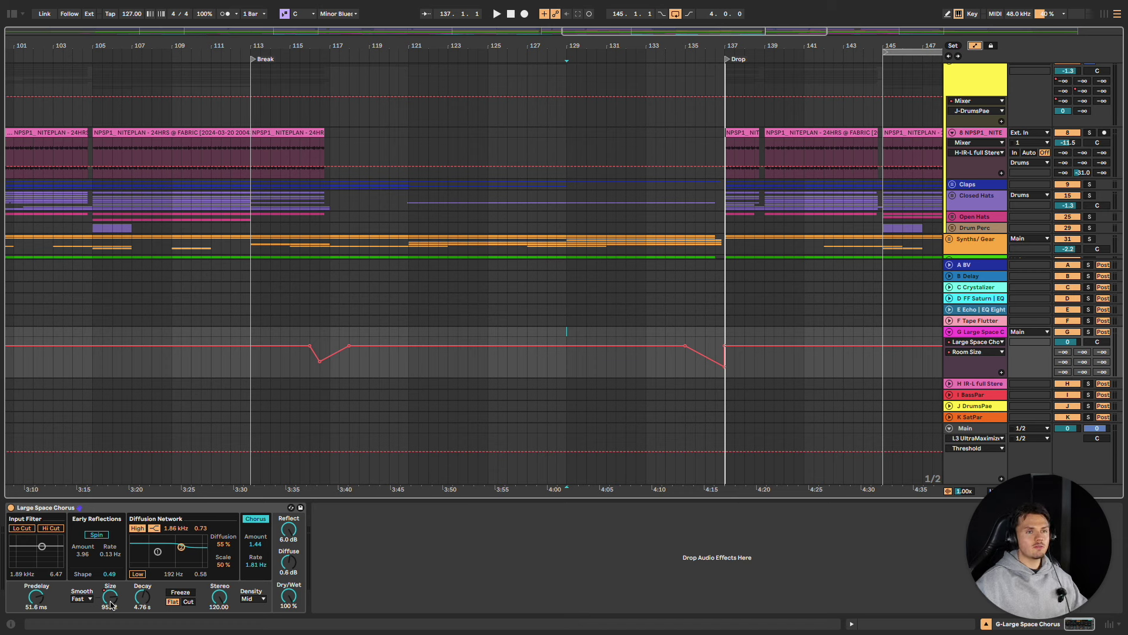
# Step: Play the soloed drums from bar 115.3 through the first Room Size automation dip
pyautogui.click(298, 372)
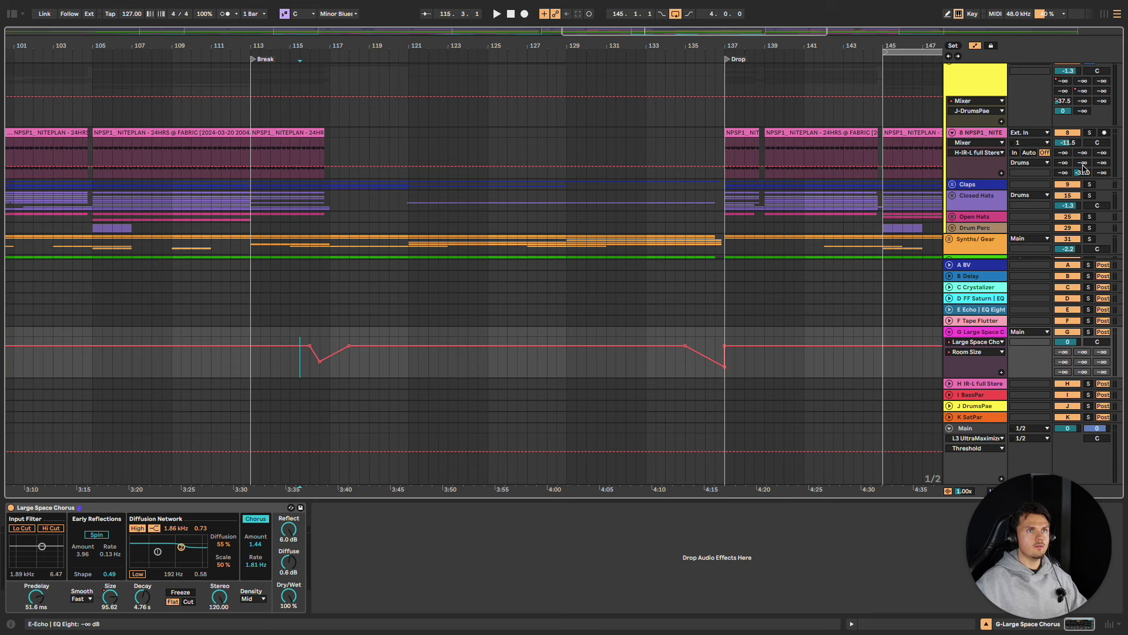
pyautogui.scroll(2, 1085, 169)
pyautogui.press('space')
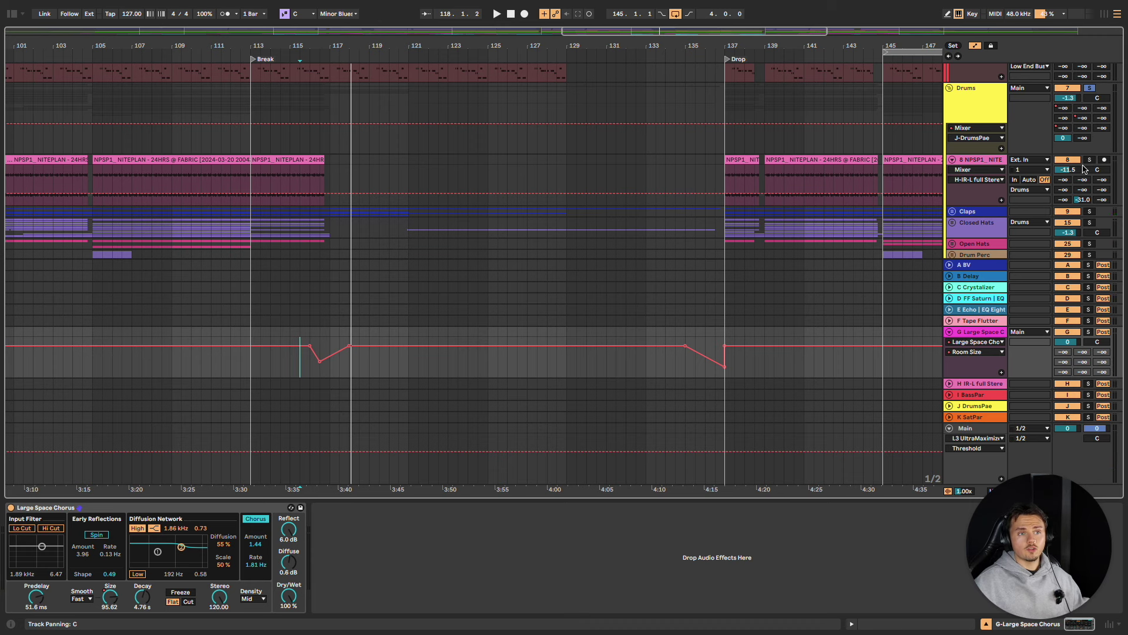
# Step: Show the automation of the Drums group's E-Echo send
pyautogui.scroll(1, 1034, 138)
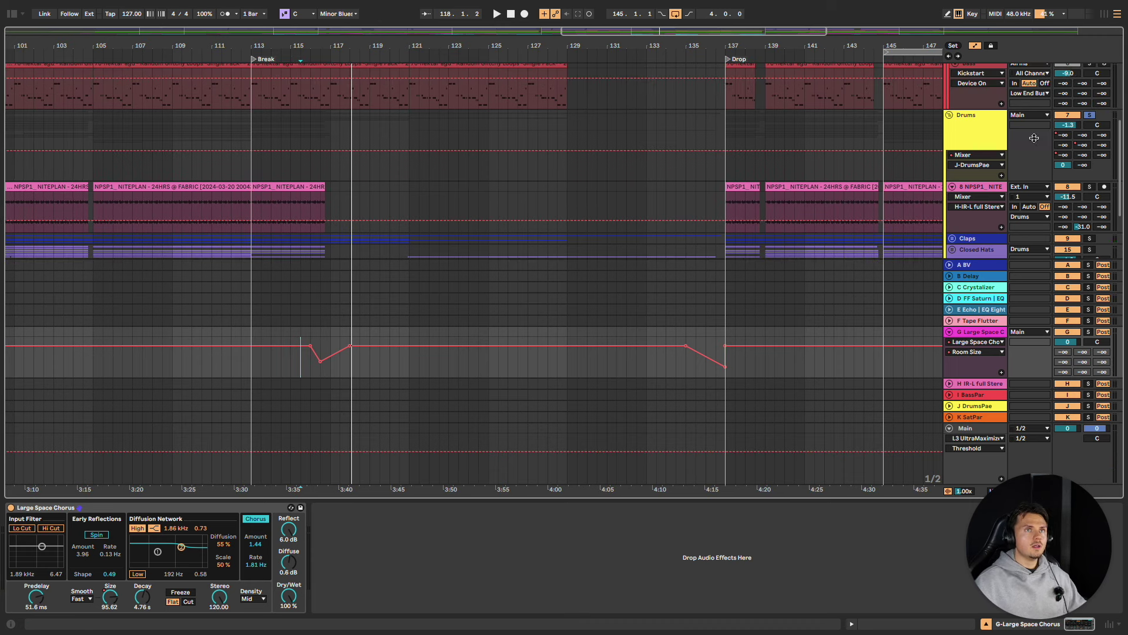
pyautogui.click(1064, 155)
pyautogui.click(1080, 146)
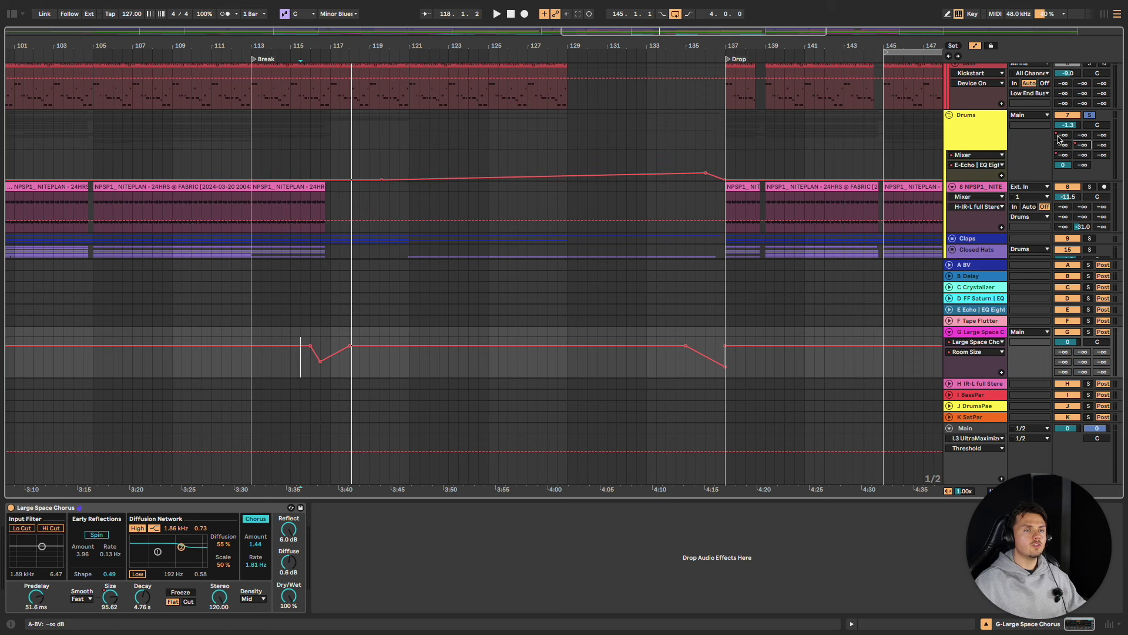
# Step: Solo the Perc group instead of the drums and play it from bar 129
pyautogui.scroll(-5, 1087, 176)
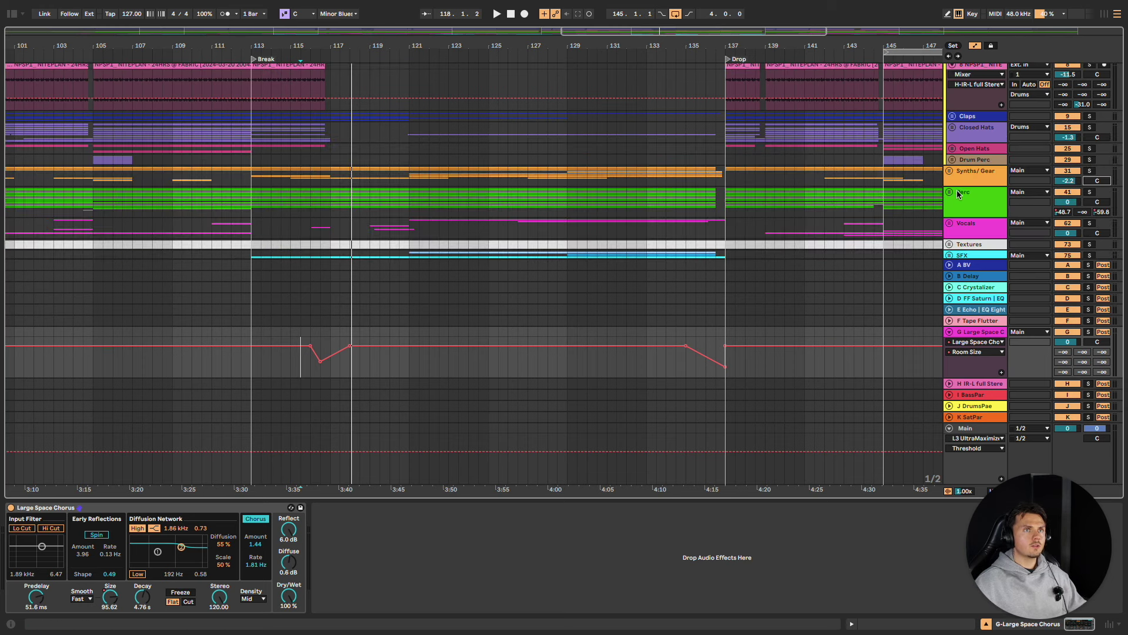
pyautogui.click(1089, 193)
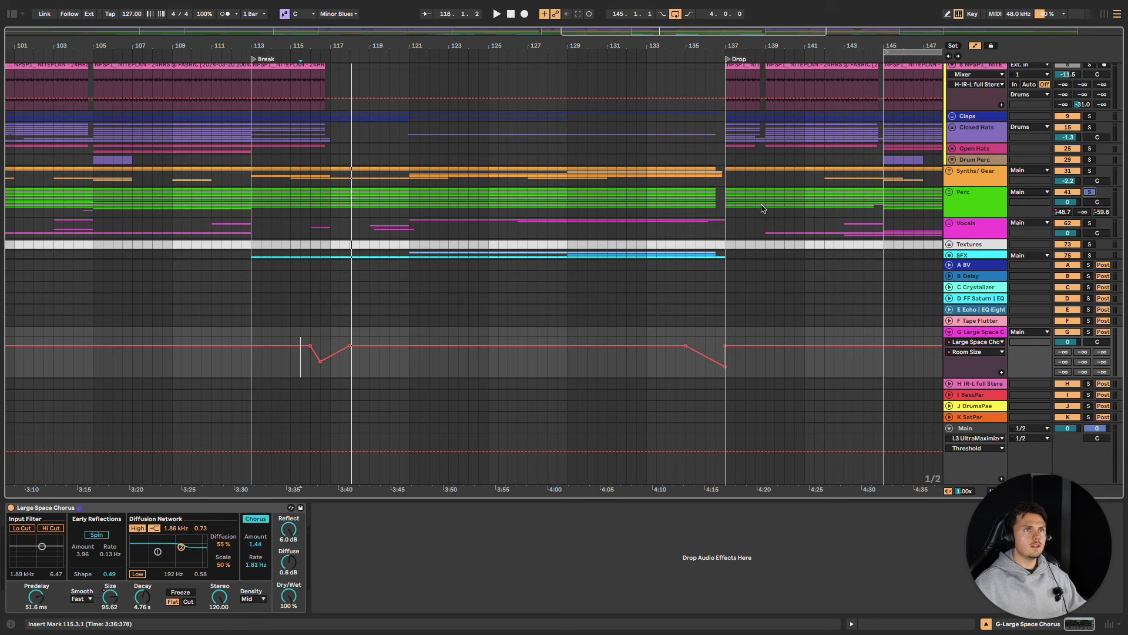
pyautogui.click(566, 200)
pyautogui.press('space')
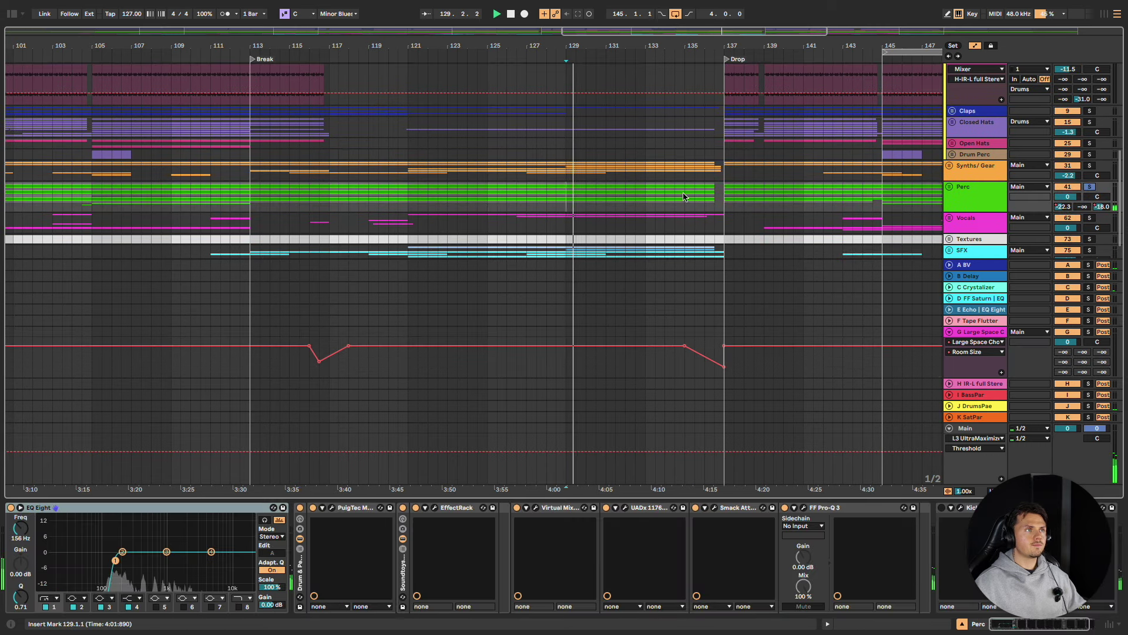
# Step: Unfold the Perc group and show the automation of its C-Crystalizer and A-BV sends
pyautogui.click(949, 189)
pyautogui.scroll(-3, 999, 165)
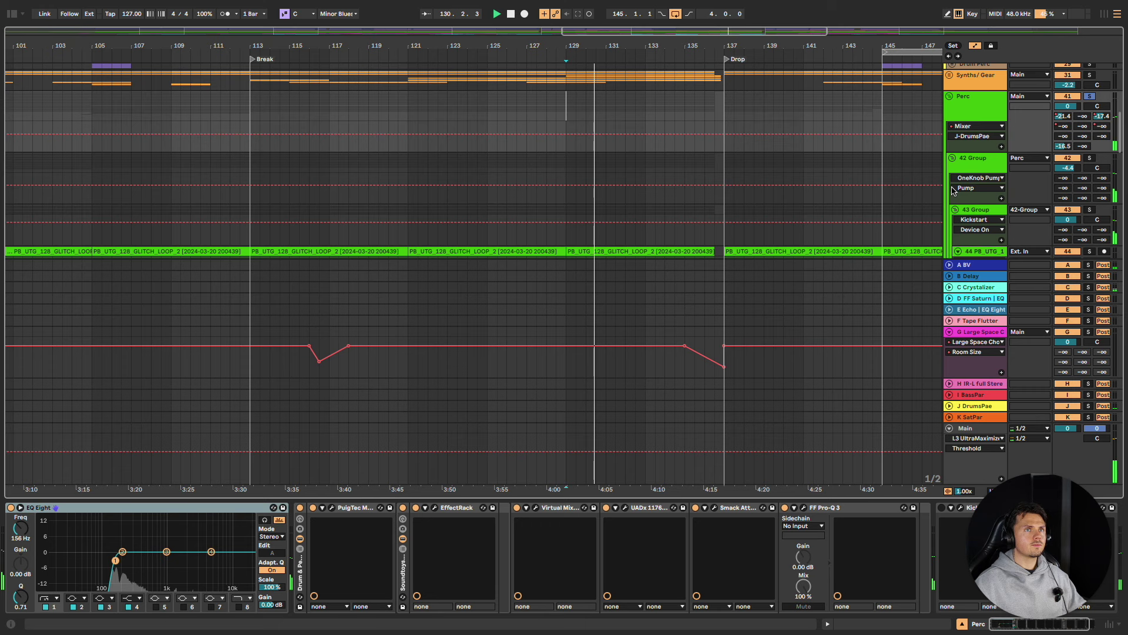
pyautogui.click(1065, 116)
pyautogui.click(1100, 117)
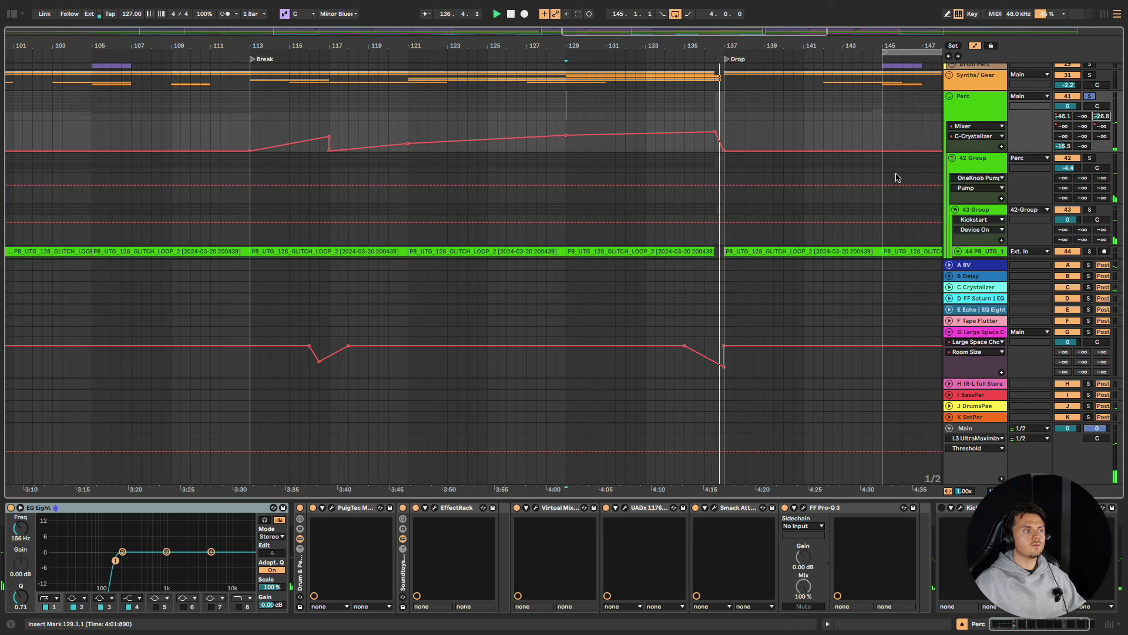
pyautogui.click(1066, 117)
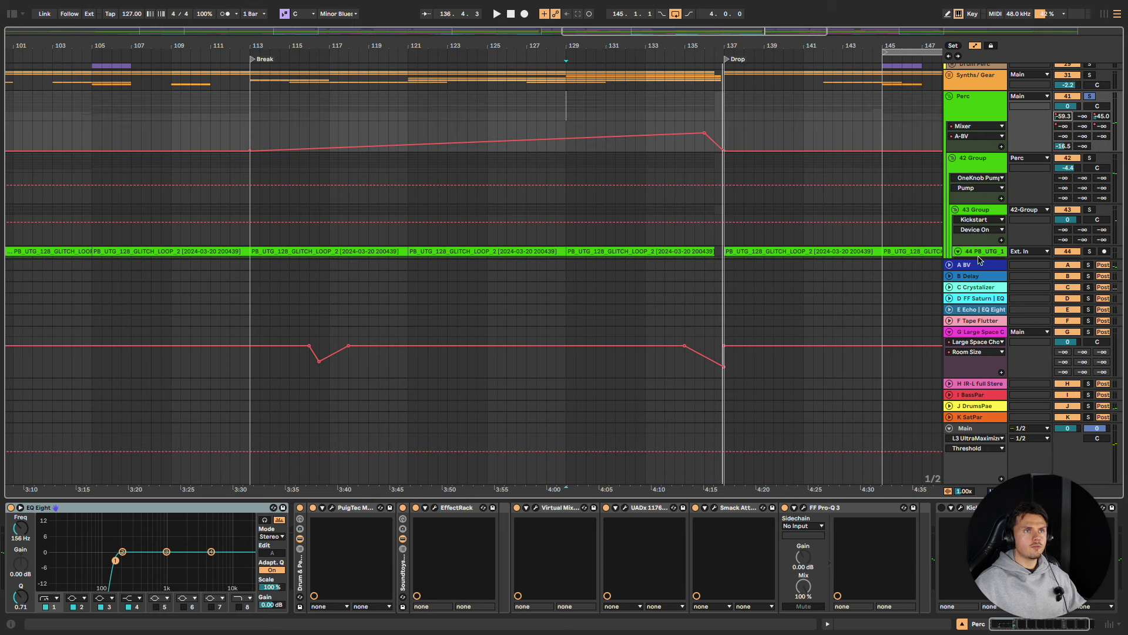
# Step: Inspect the Valhalla plug-in on the A BV return track and return to the Perc group's C-Crystalizer send automation
pyautogui.click(968, 269)
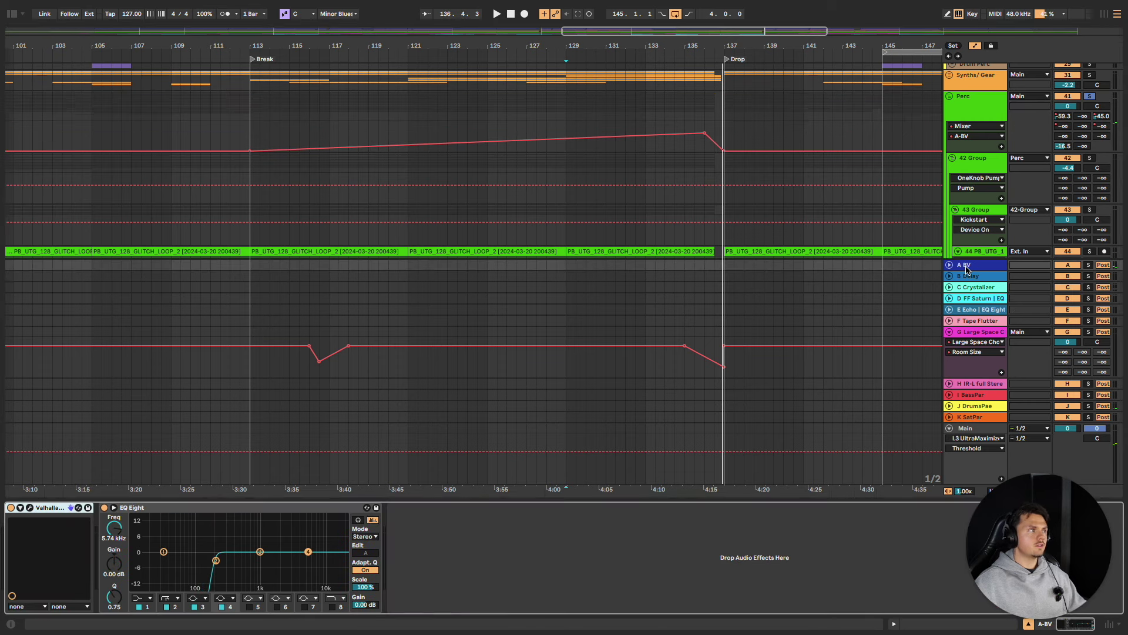
pyautogui.click(28, 509)
pyautogui.click(28, 509)
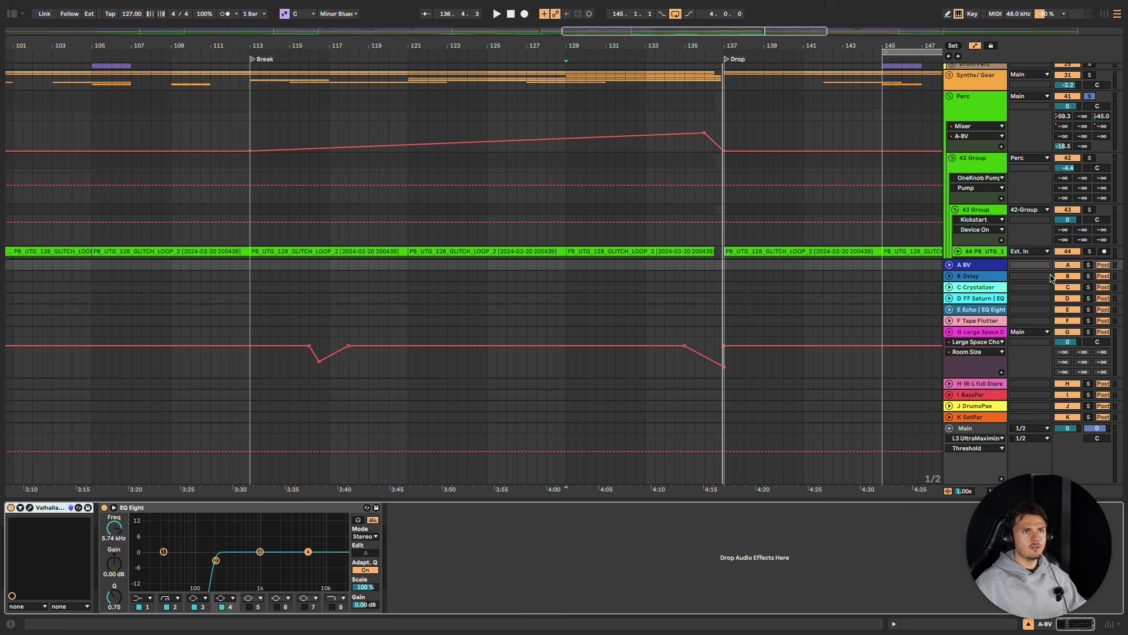
pyautogui.click(1102, 116)
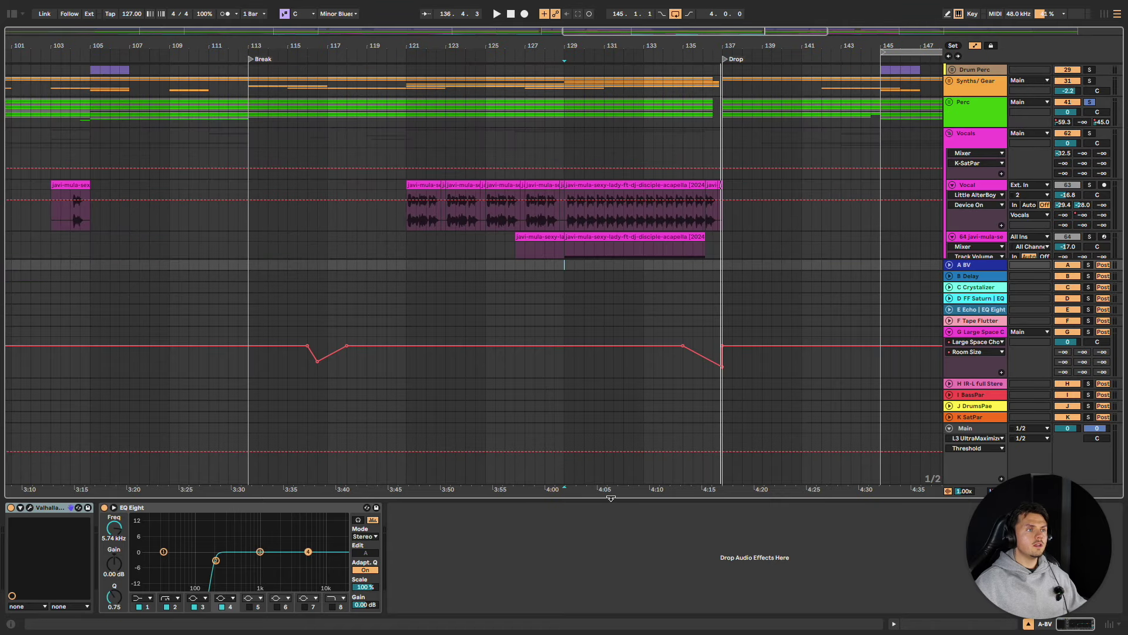
# Step: Hide the device view and play the soloed Vocal track from bar 129
pyautogui.moveTo(609, 499); pyautogui.dragTo(583, 631)
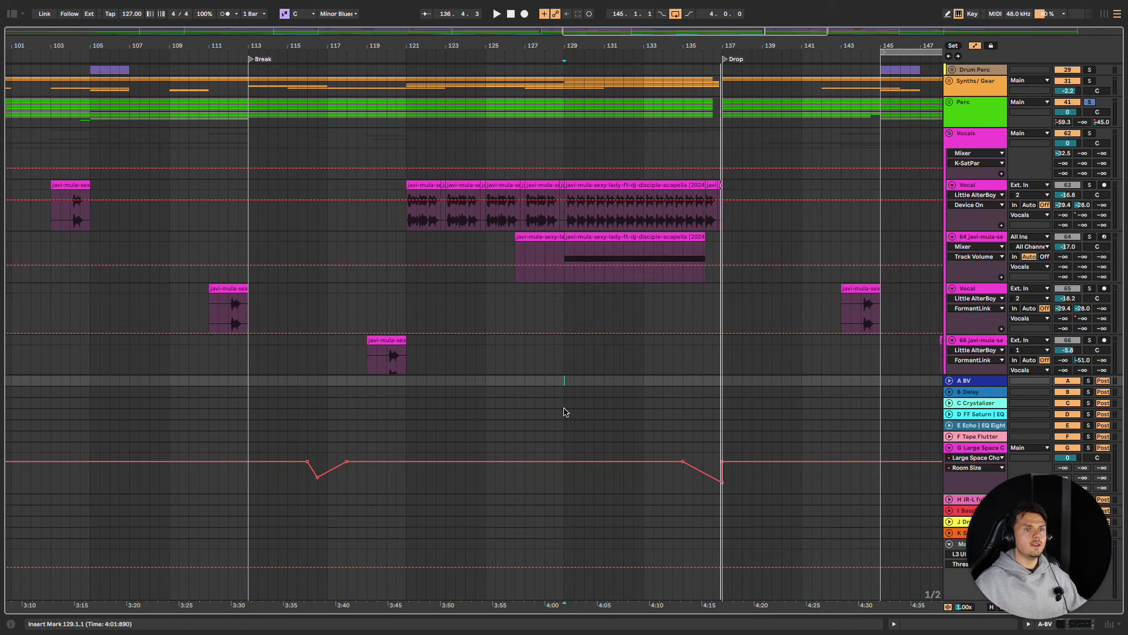
pyautogui.click(568, 223)
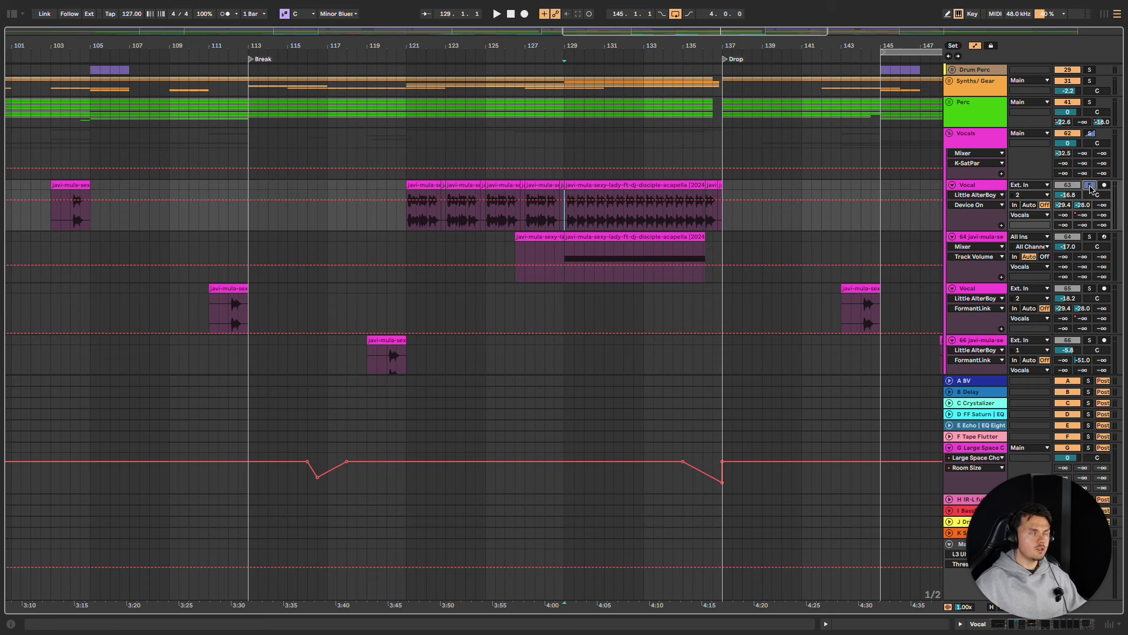
pyautogui.press('space')
# Step: Show the Vocal track's device chain and display the automation of its Auto Filter Frequency
pyautogui.click(976, 185)
pyautogui.doubleClick(975, 186)
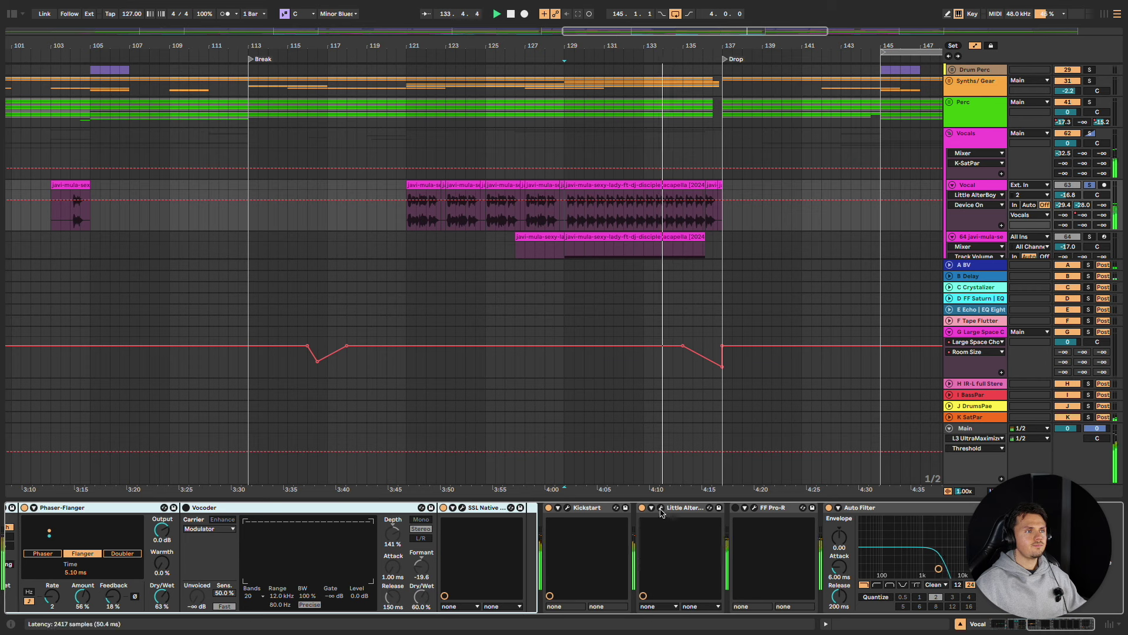
pyautogui.click(975, 205)
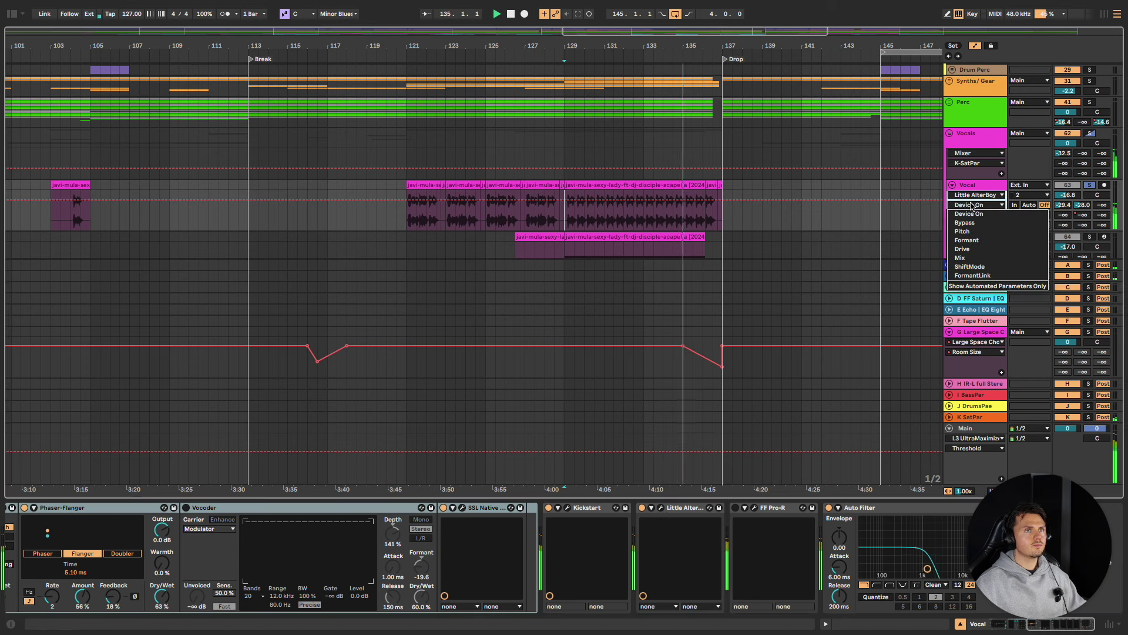
pyautogui.click(973, 205)
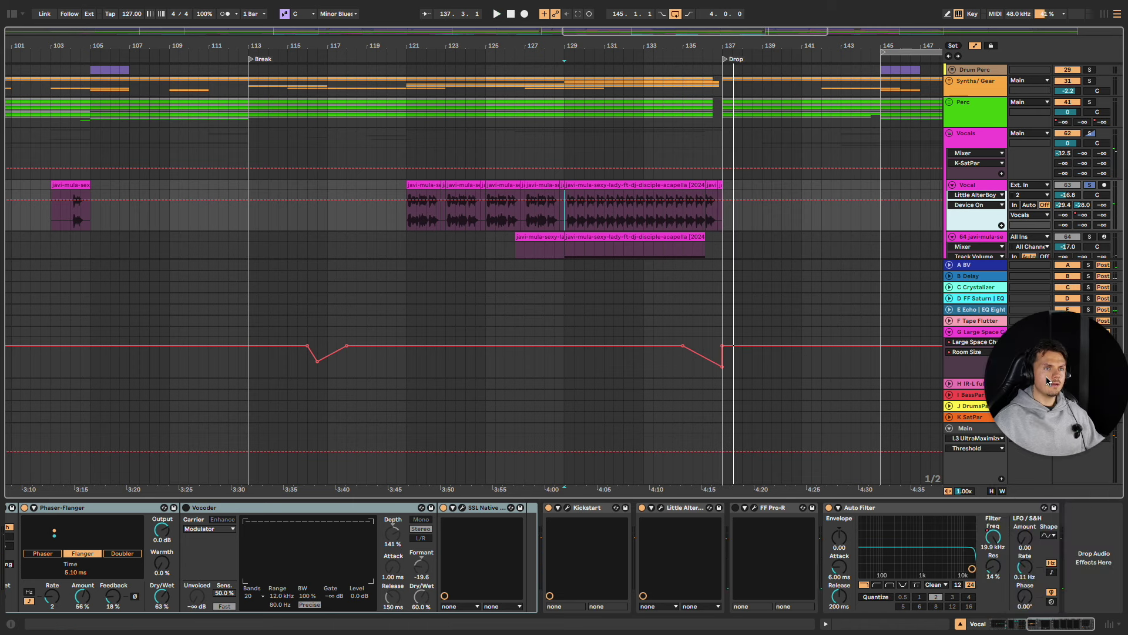
pyautogui.click(989, 545)
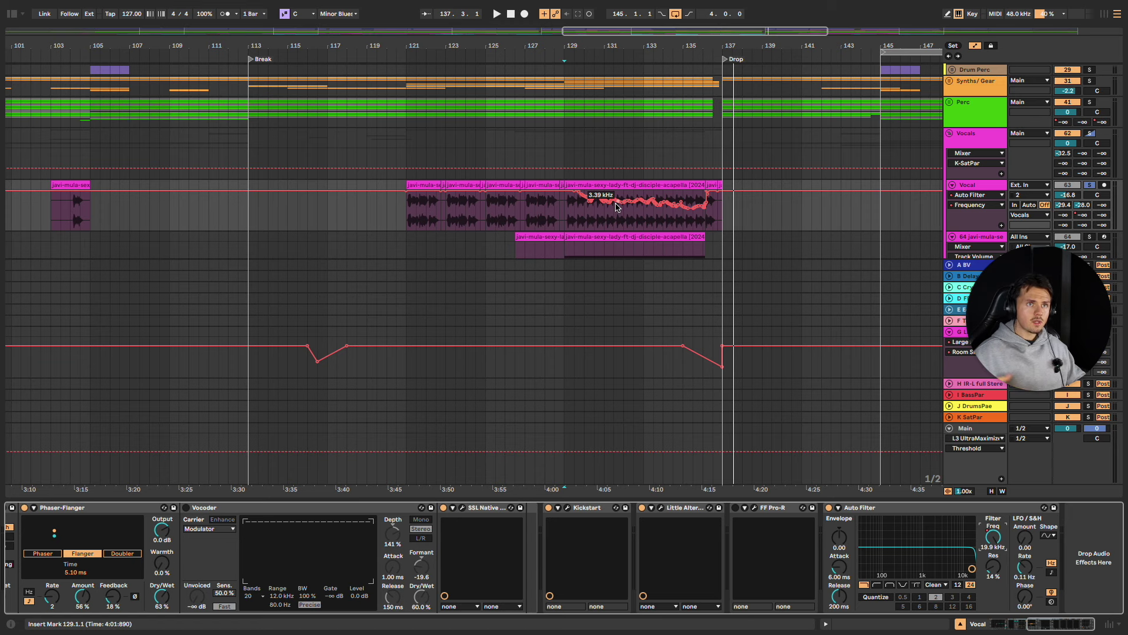
# Step: Open the Vocal clip that starts at bar 129 and view its clip envelopes
pyautogui.click(644, 183)
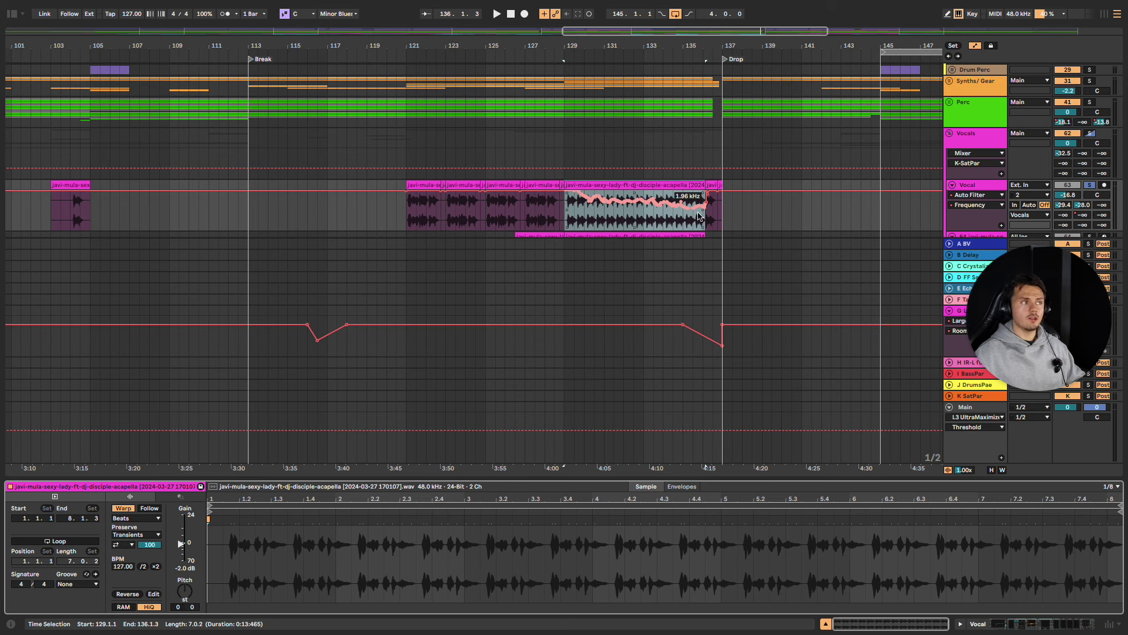
pyautogui.click(682, 488)
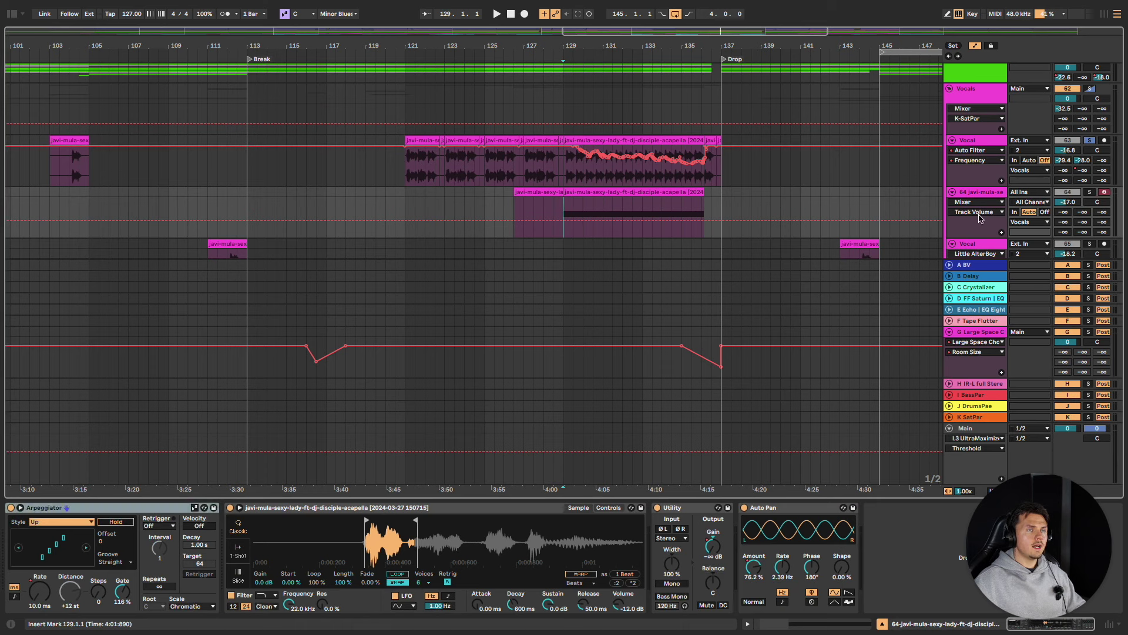
# Step: Solo the sampled vocal track 64, listen to it from bar 129, and show its Auto Pan Amount automation
pyautogui.click(1089, 191)
pyautogui.press('space')
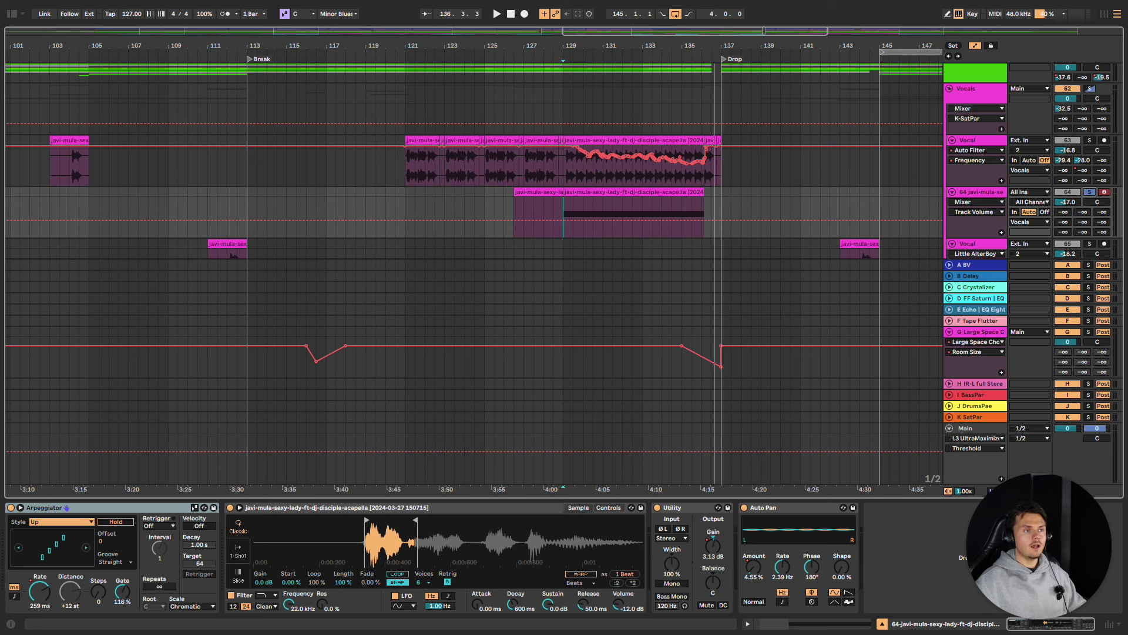
pyautogui.click(754, 567)
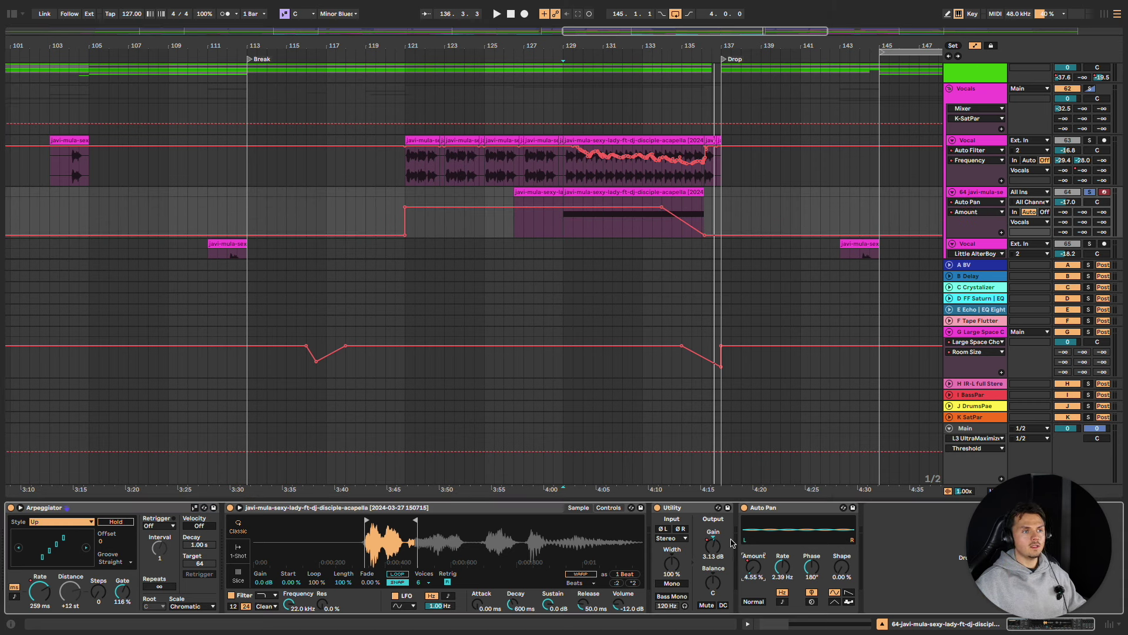
pyautogui.click(559, 224)
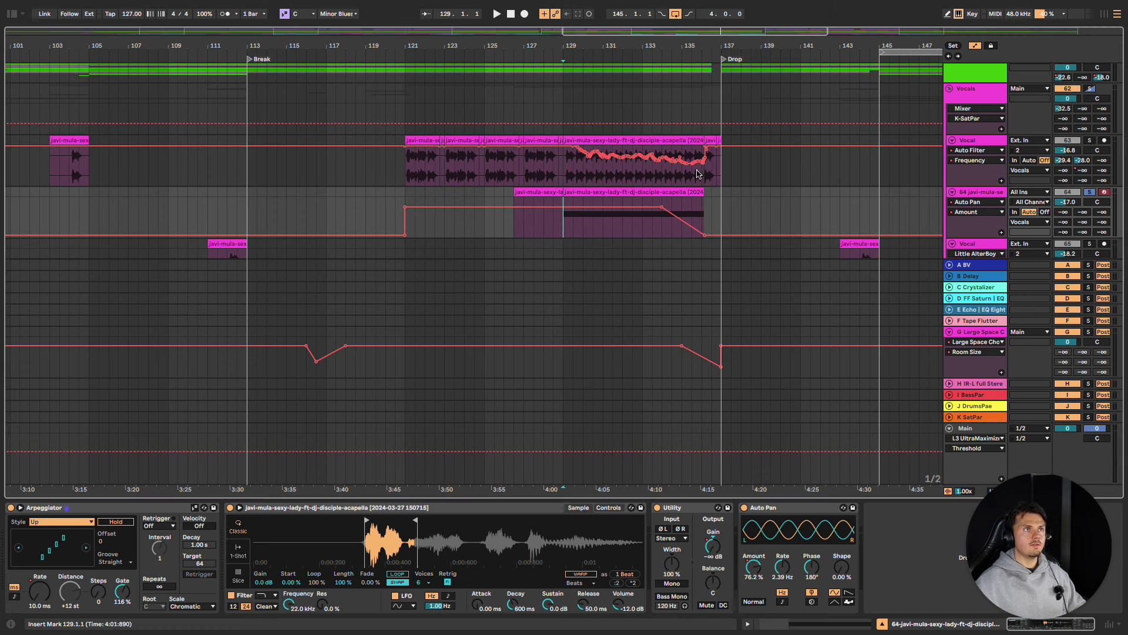
# Step: Select the short Vocal slice before the drop, from 136.1.1 to 136.4.1, and view its track's device chain
pyautogui.moveTo(703, 176); pyautogui.dragTo(717, 176)
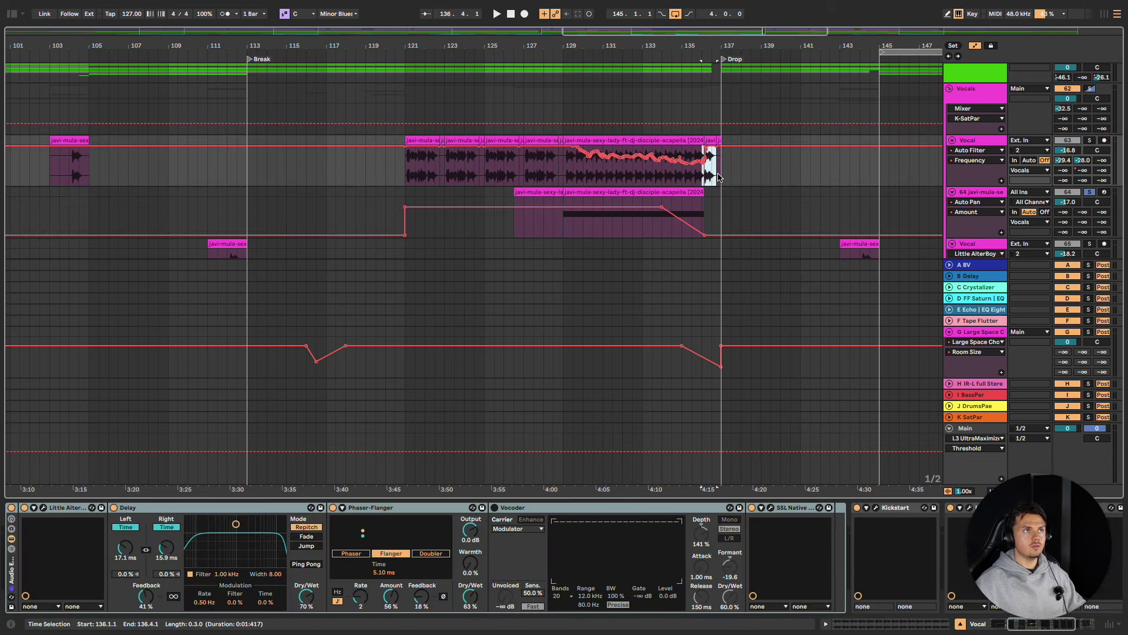
# Step: Solo the 35 Group inside Synths/Gear and play the break from bar 121 with the device view hidden
pyautogui.scroll(10, 616, 272)
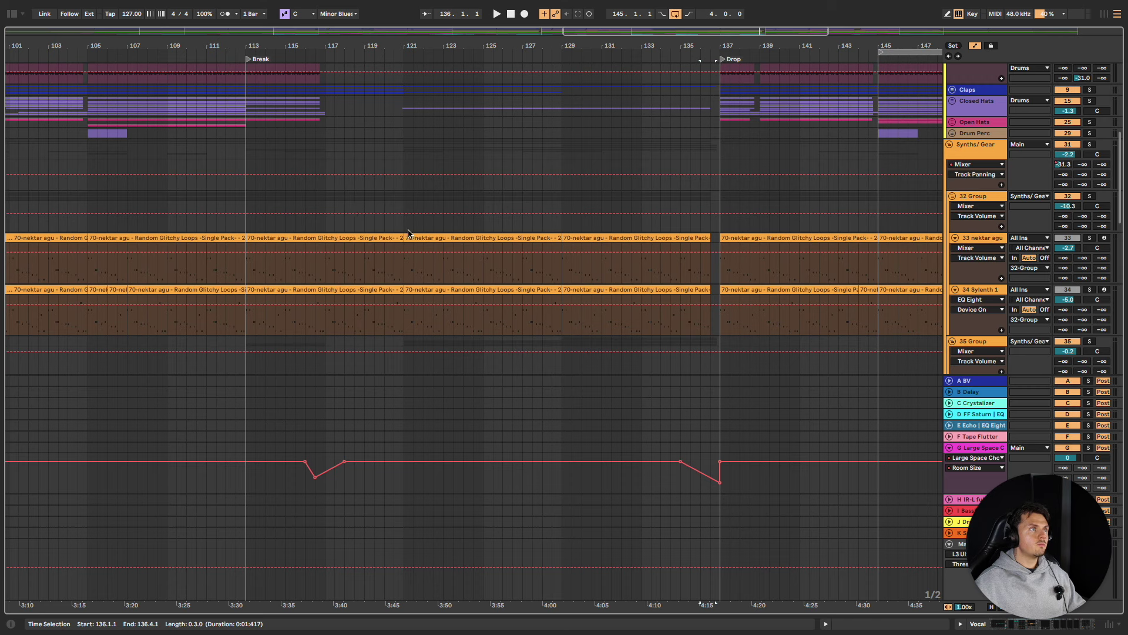
pyautogui.click(405, 234)
pyautogui.scroll(-3, 403, 231)
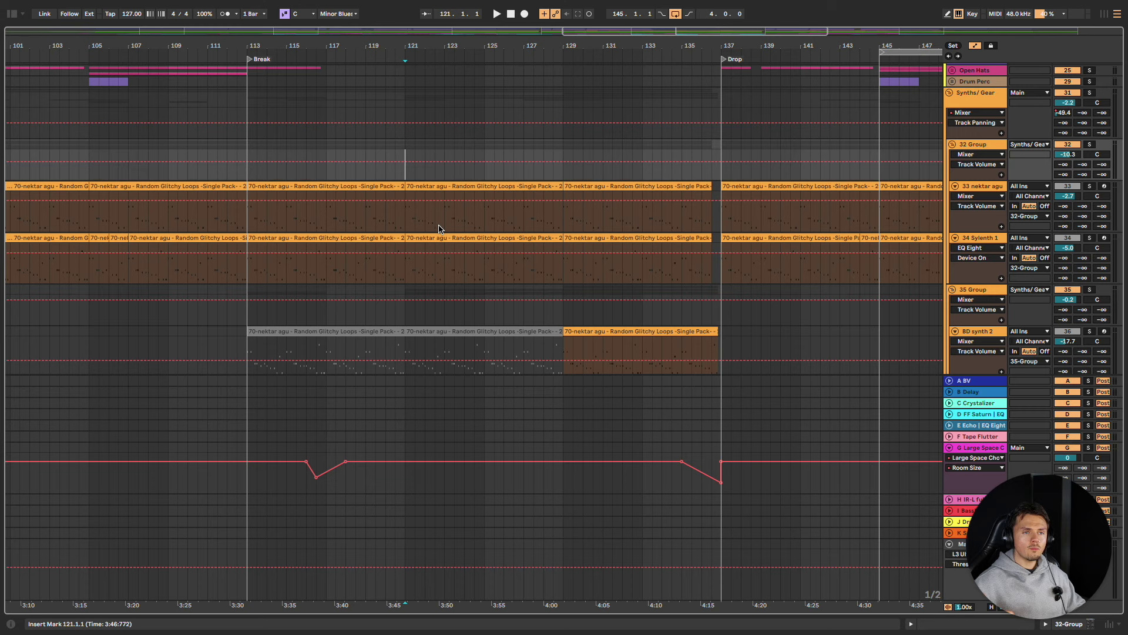
pyautogui.scroll(-5, 438, 228)
pyautogui.press('space')
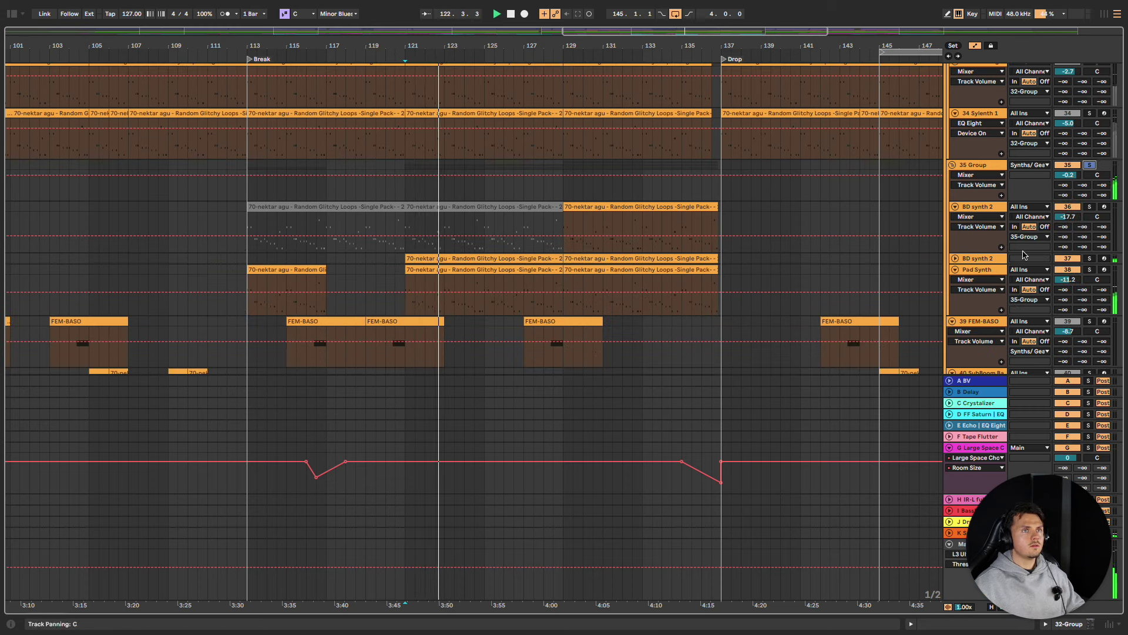
# Step: Unfold BD synth 2 track 37 and view the device chains of the Pad Synth and that BD synth 2 track
pyautogui.click(955, 260)
pyautogui.scroll(-1, 964, 282)
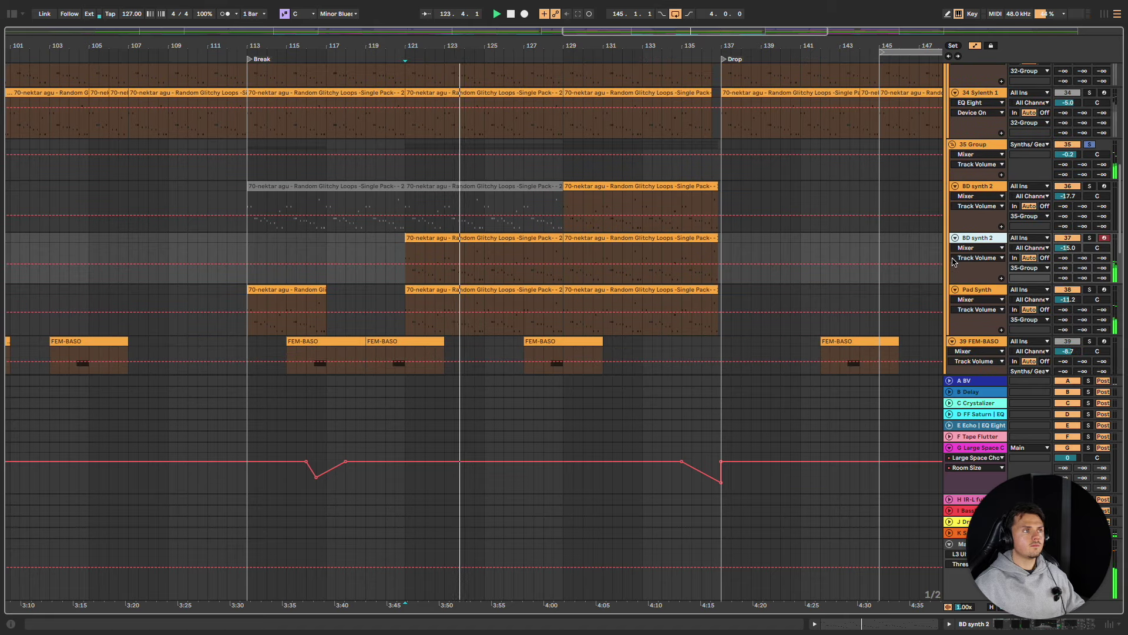
pyautogui.doubleClick(966, 288)
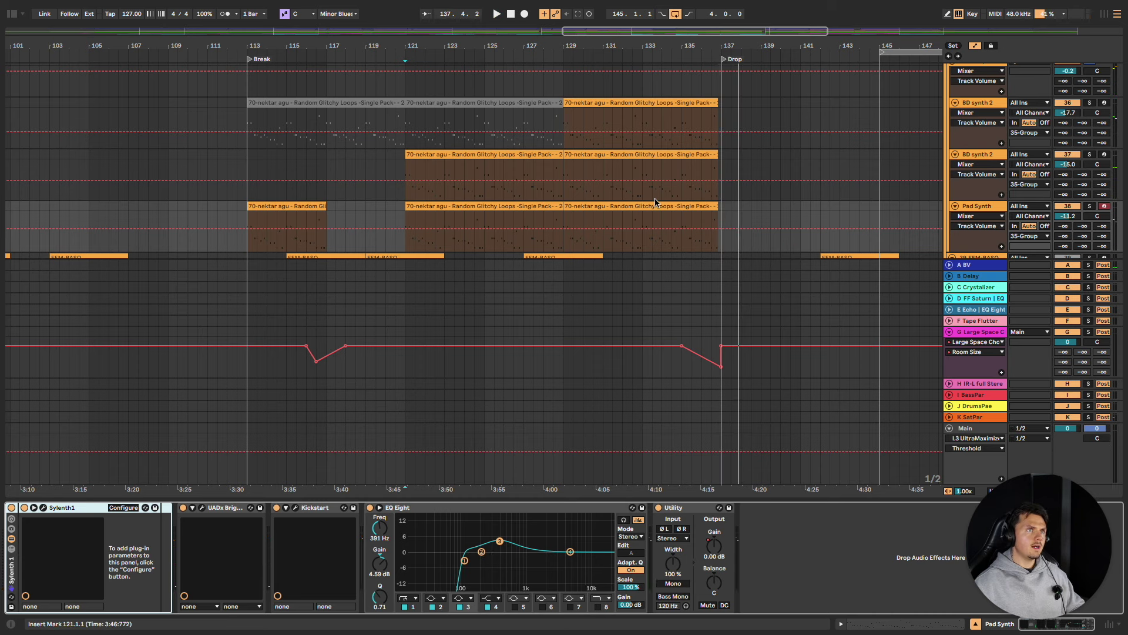
pyautogui.scroll(-2, 687, 205)
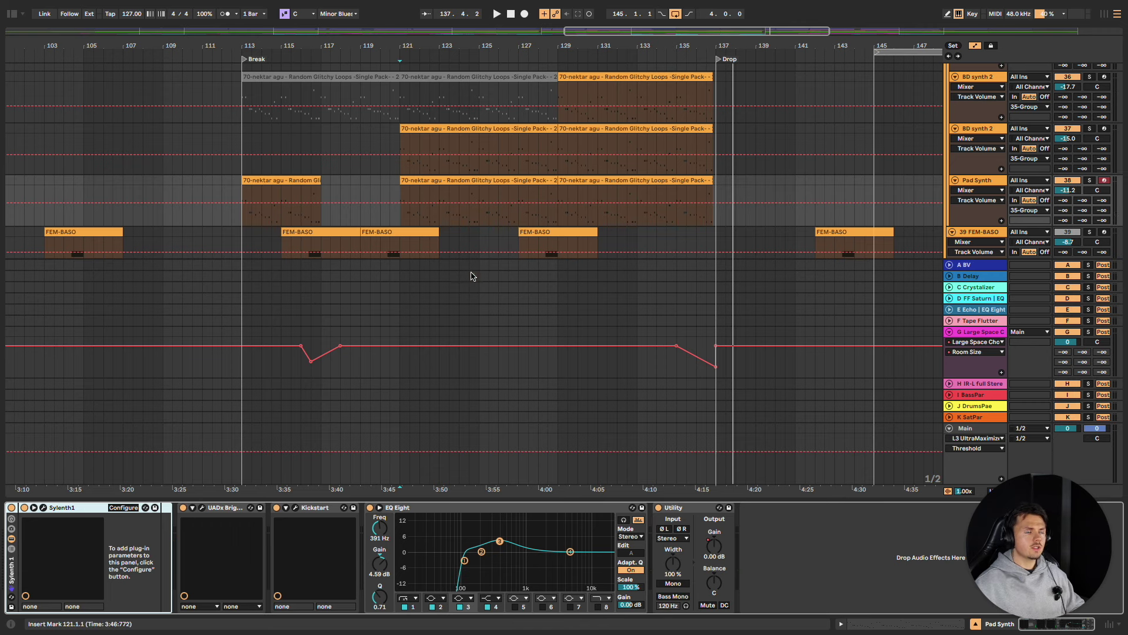
pyautogui.scroll(3, 456, 221)
pyautogui.click(970, 166)
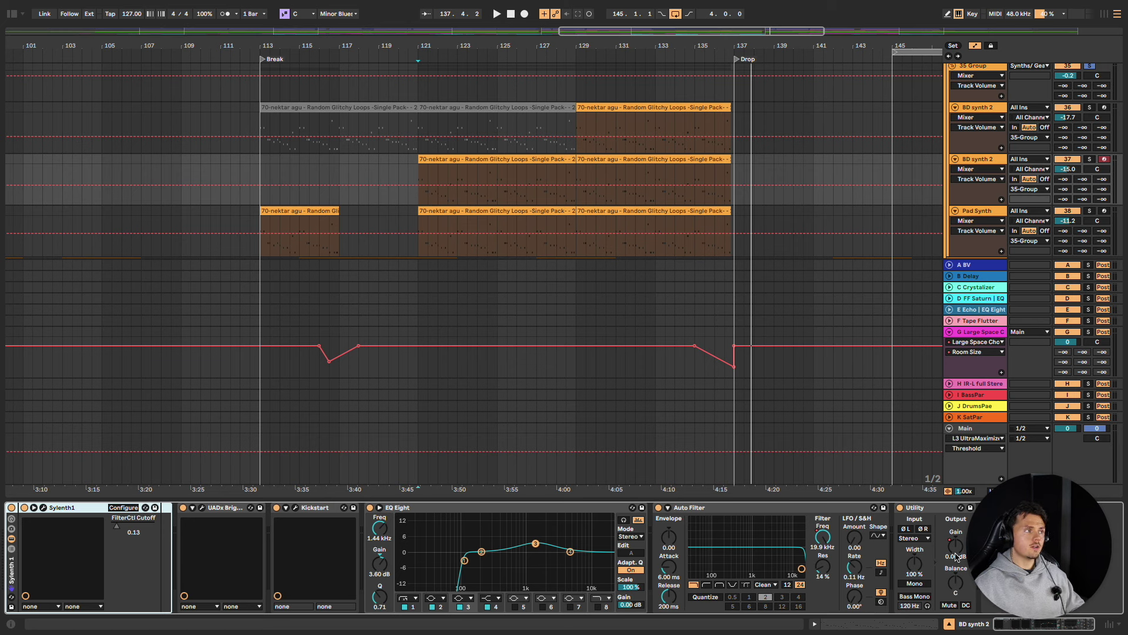
# Step: Solo BD synth 2 track 36 and listen to it from bar 129
pyautogui.scroll(1, 764, 352)
pyautogui.click(576, 153)
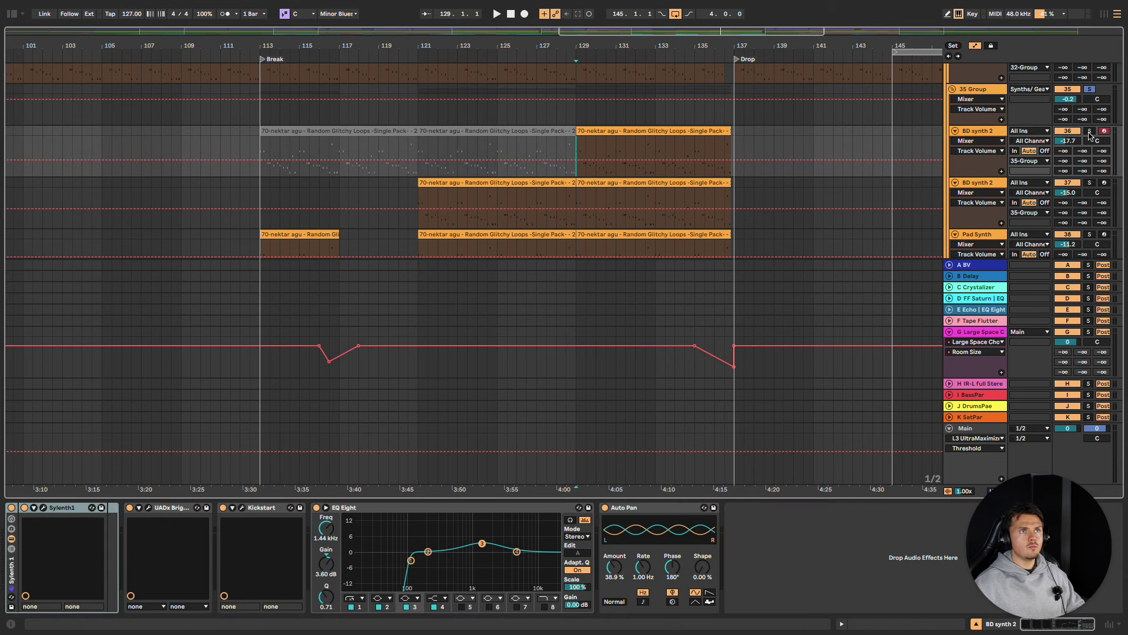
pyautogui.click(1089, 131)
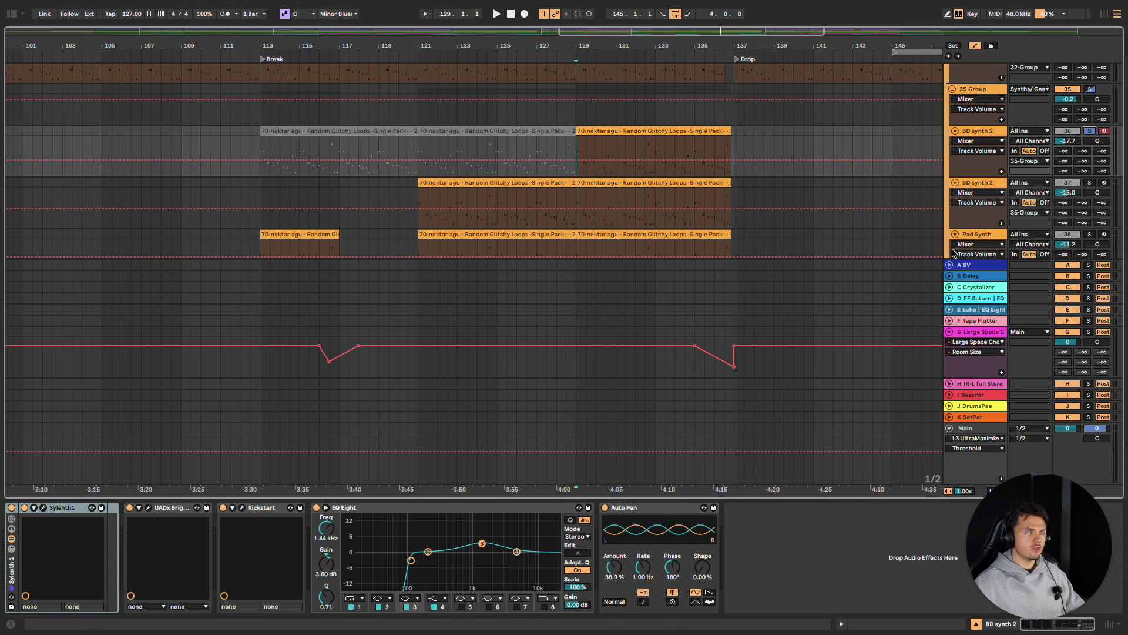
pyautogui.press('space')
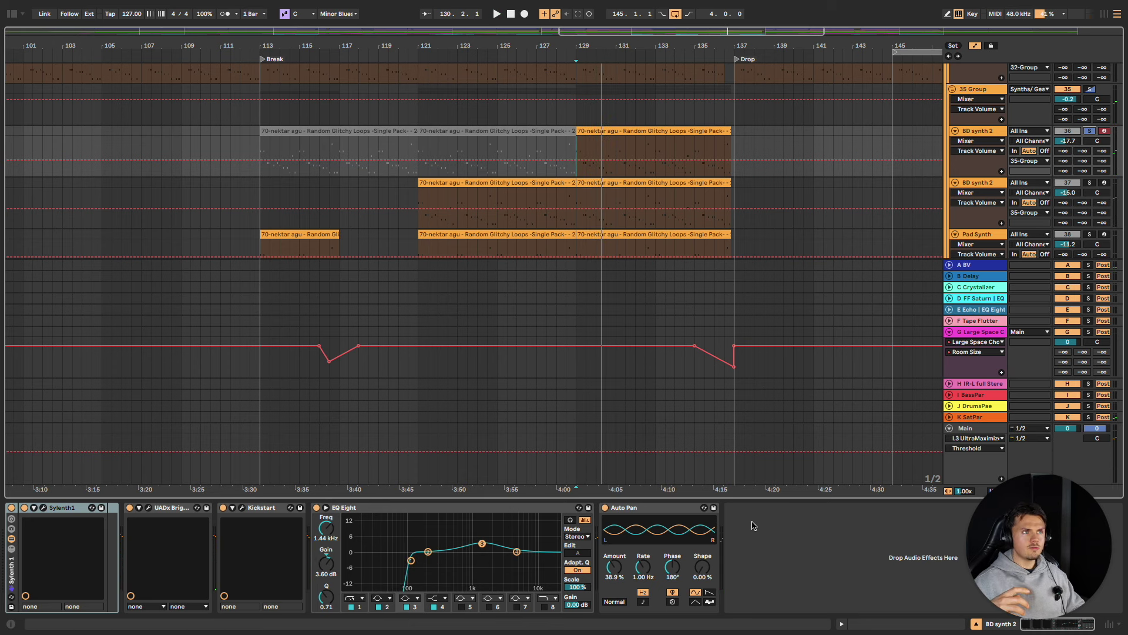
# Step: Solo both BD synth 2 tracks together with the Pad Synth and listen to the layers from bar 129
pyautogui.scroll(-1, 588, 247)
pyautogui.click(576, 235)
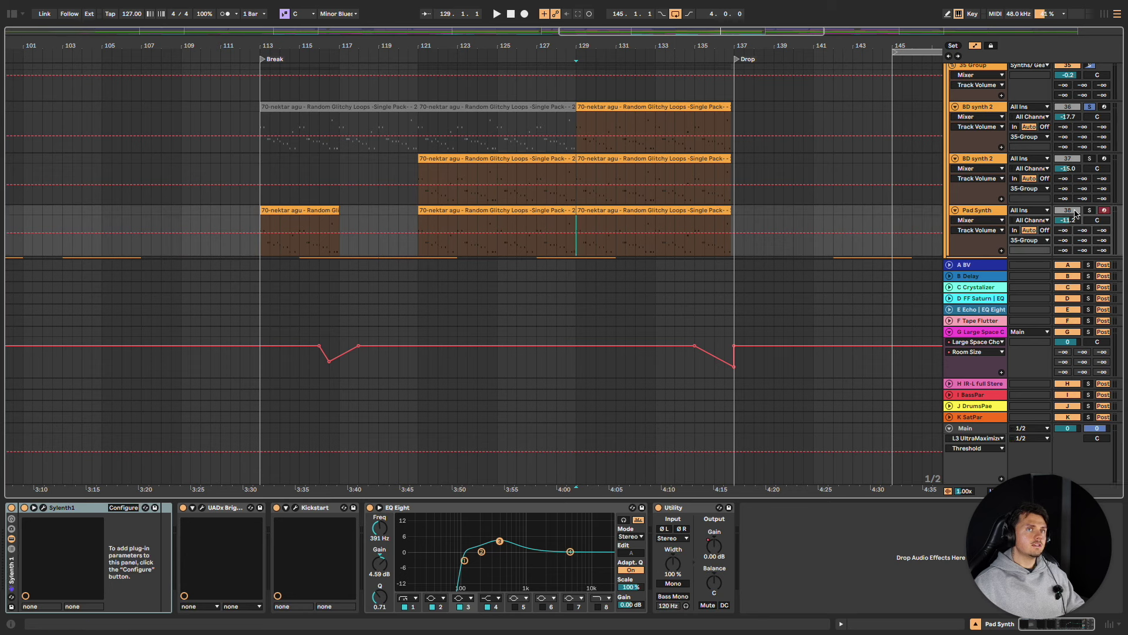
pyautogui.click(1089, 210)
pyautogui.keyDown('ctrl'); pyautogui.click(1090, 107); pyautogui.keyUp('ctrl')
pyautogui.press('space')
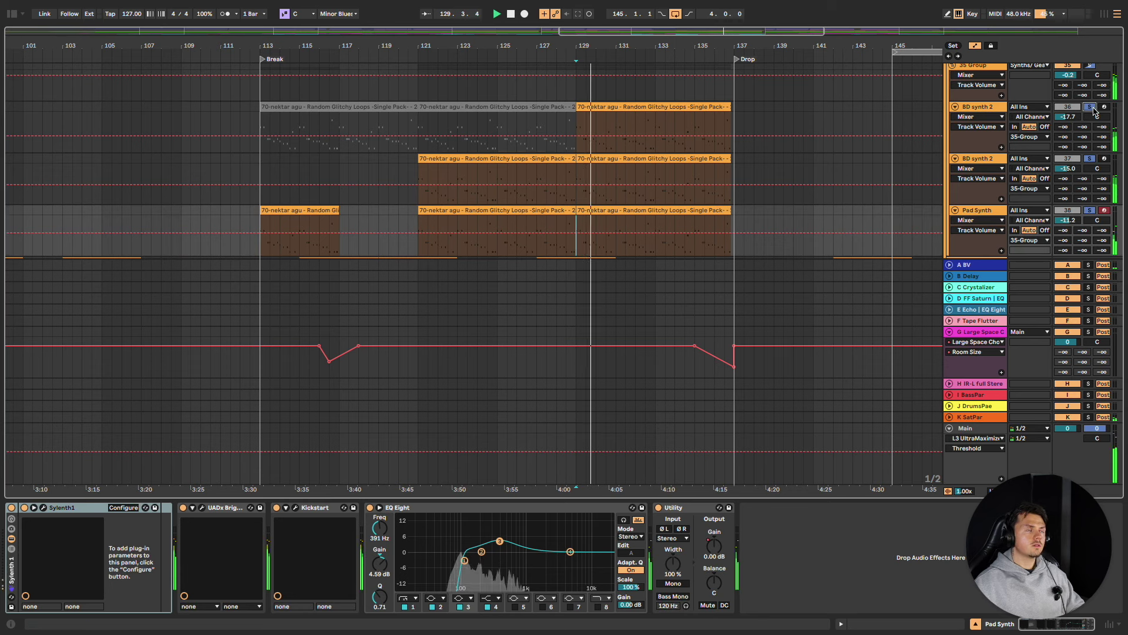
pyautogui.press('space')
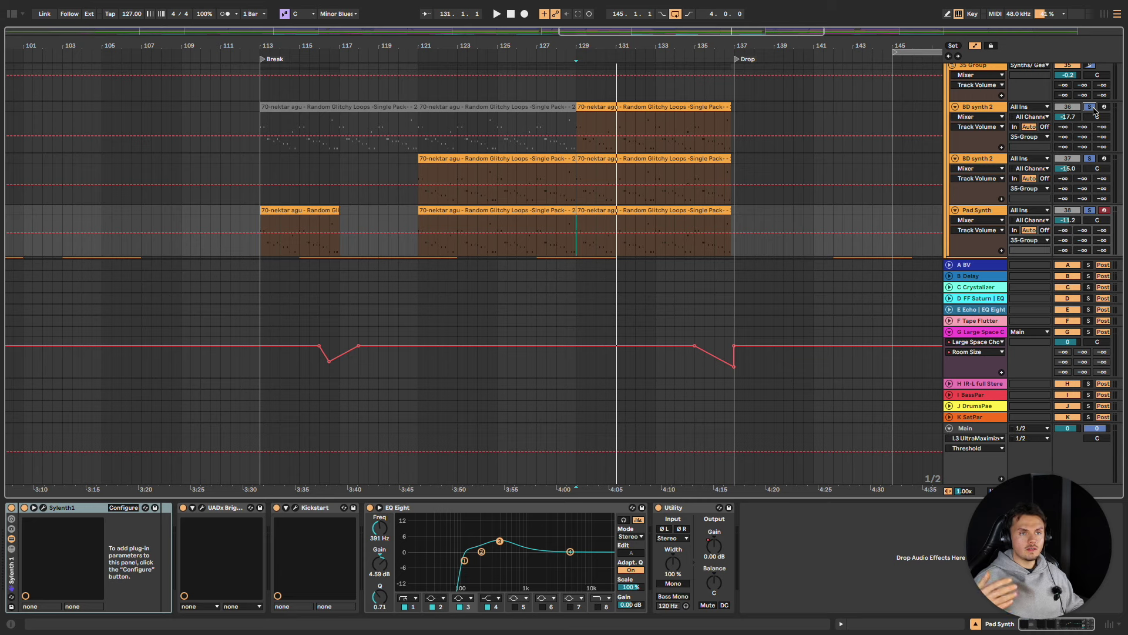
# Step: Hide the device view and bring the SFX group into view below the Vocals and Textures groups
pyautogui.hotkey('ctrl', 'alt', 'l')
pyautogui.scroll(-10, 825, 336)
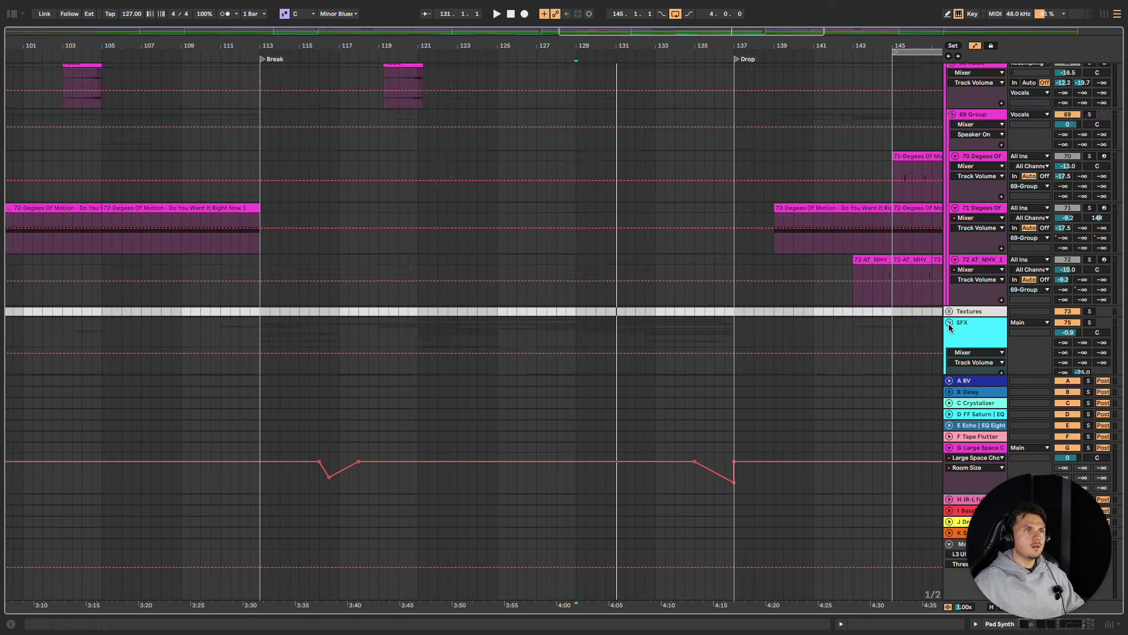